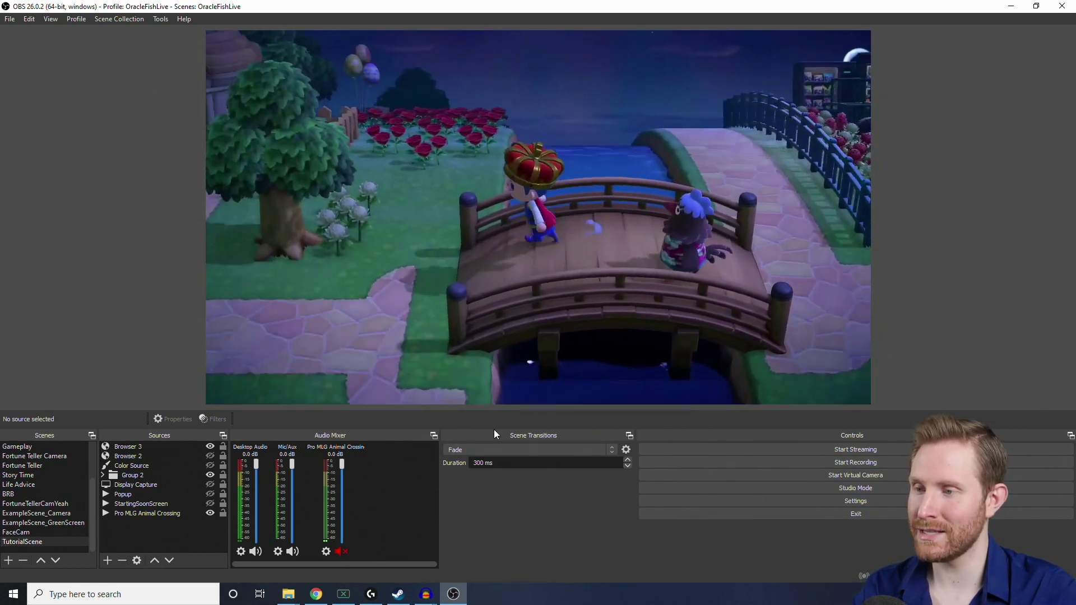
Add a Stinger scene transition named HungrySanta.
left_click(486, 449)
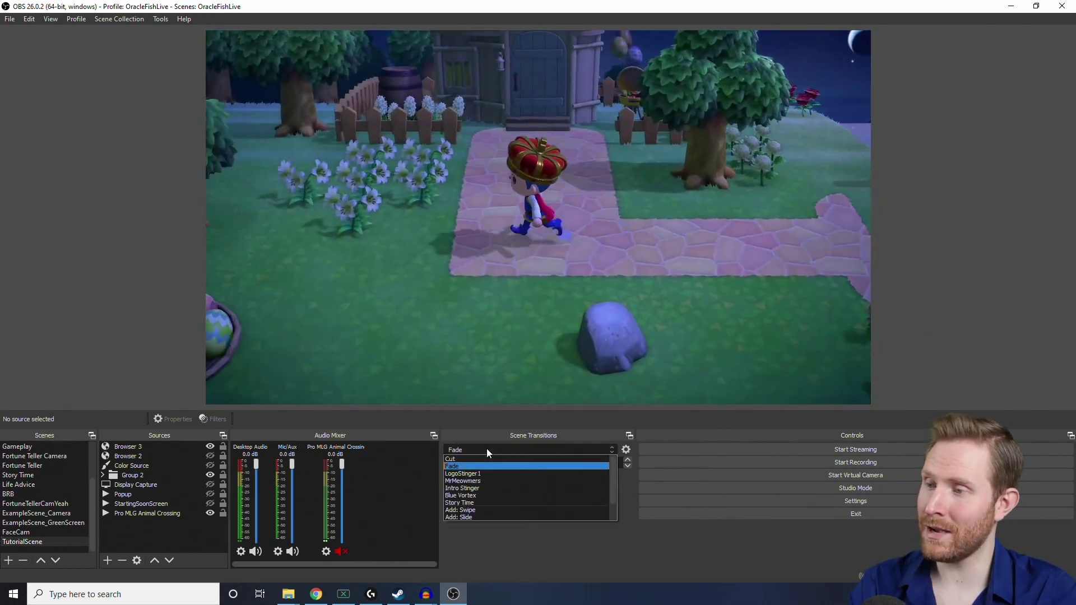
scroll(496, 483, "down", 1)
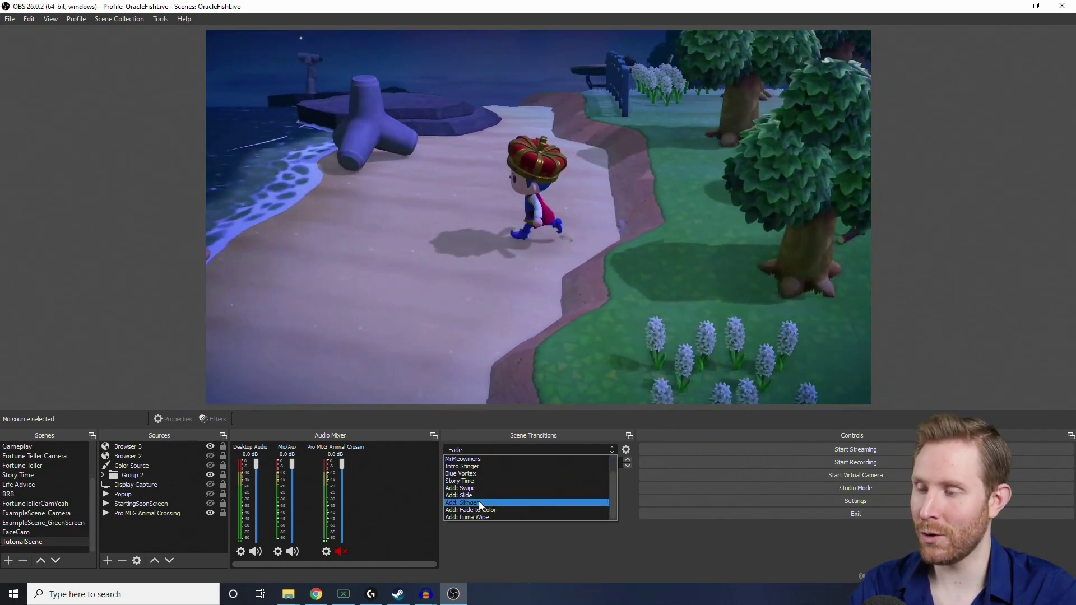
left_click(479, 502)
mouse_move(493, 258)
left_mouse_down()
mouse_move(485, 279)
mouse_move(500, 254)
left_mouse_up()
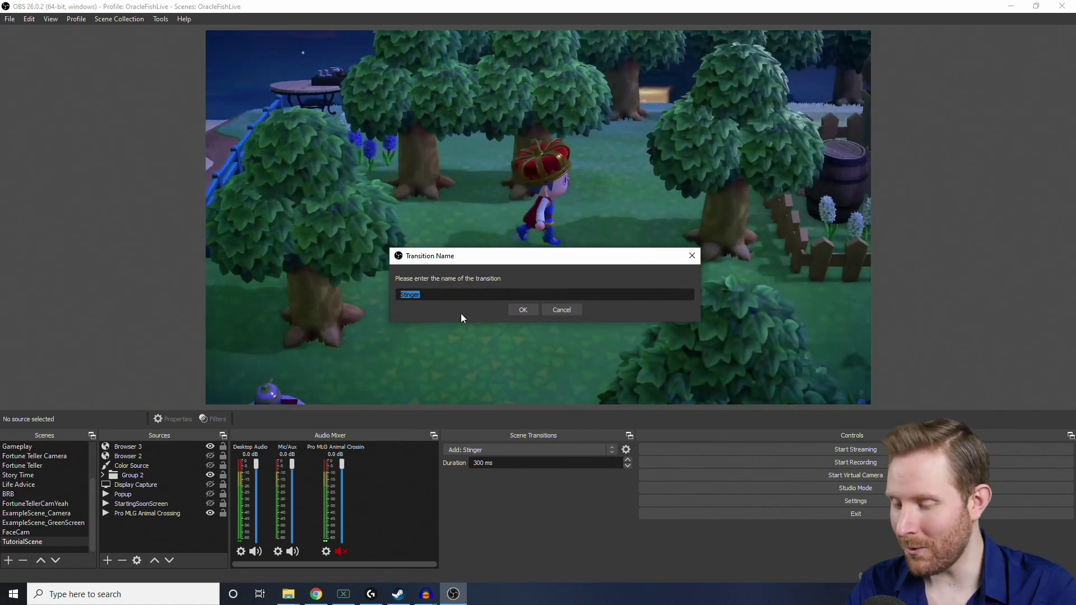
type("Hu")
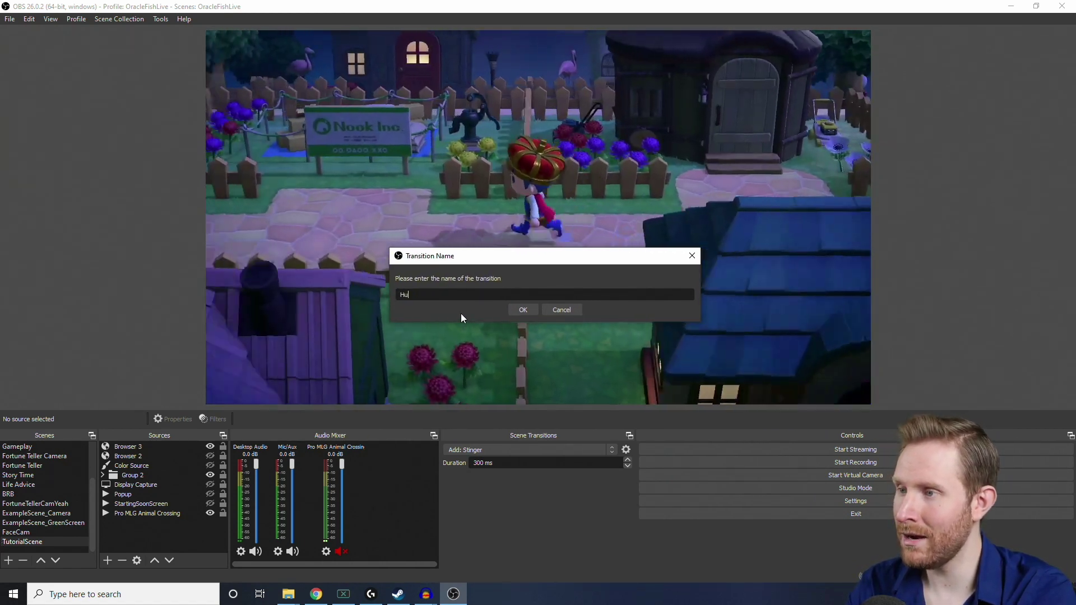
type("ngrySanta")
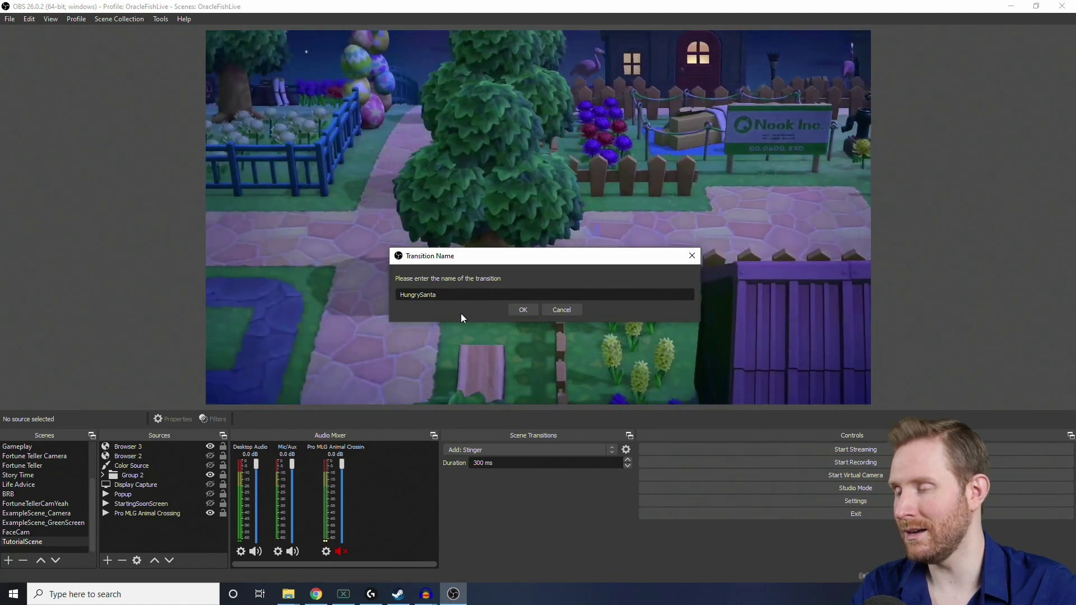
left_click(521, 309)
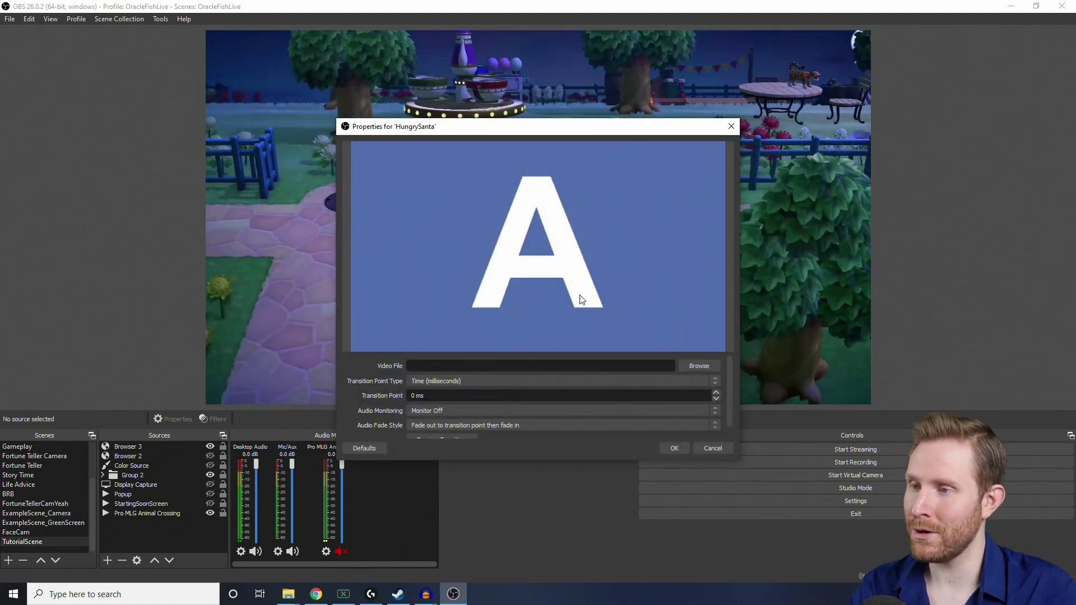
Set CookieGrabStinger_2000ms.webm as the HungrySanta stinger video and preview the transition.
left_click(693, 364)
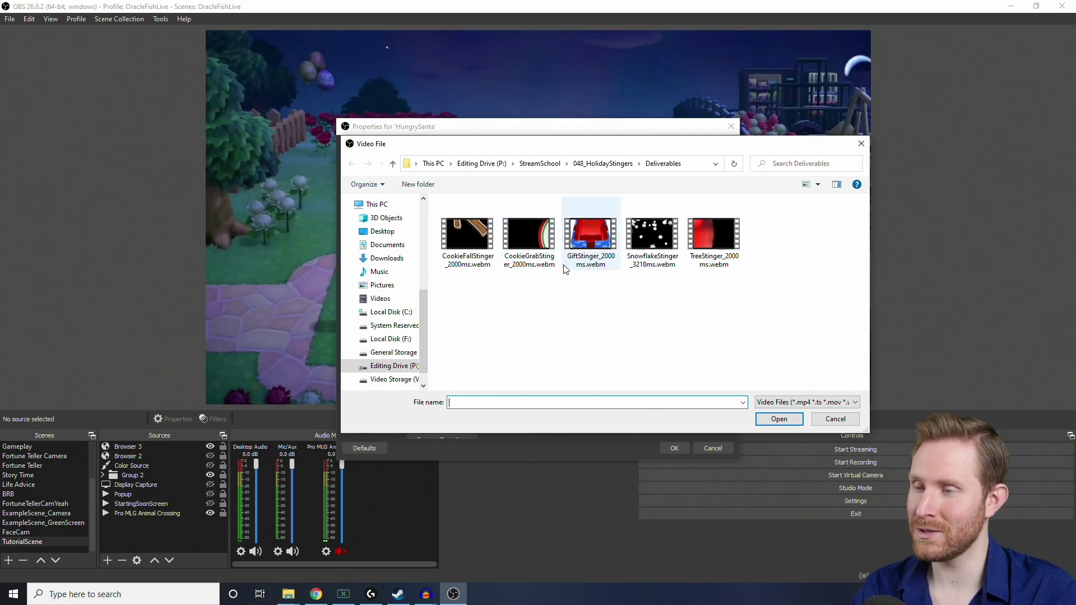
double_click(528, 240)
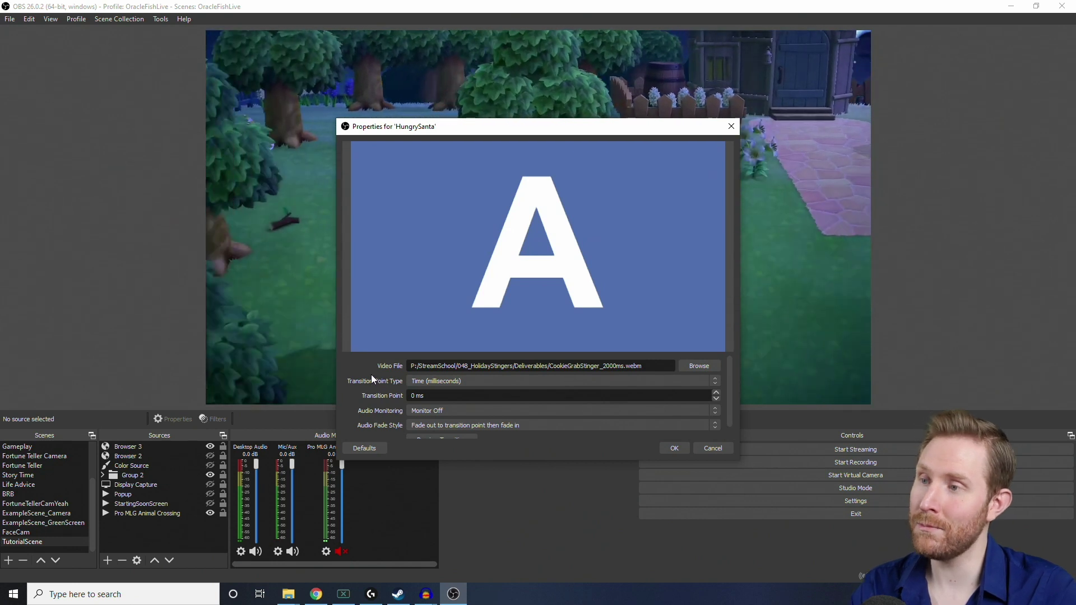
scroll(371, 375, "down", 1)
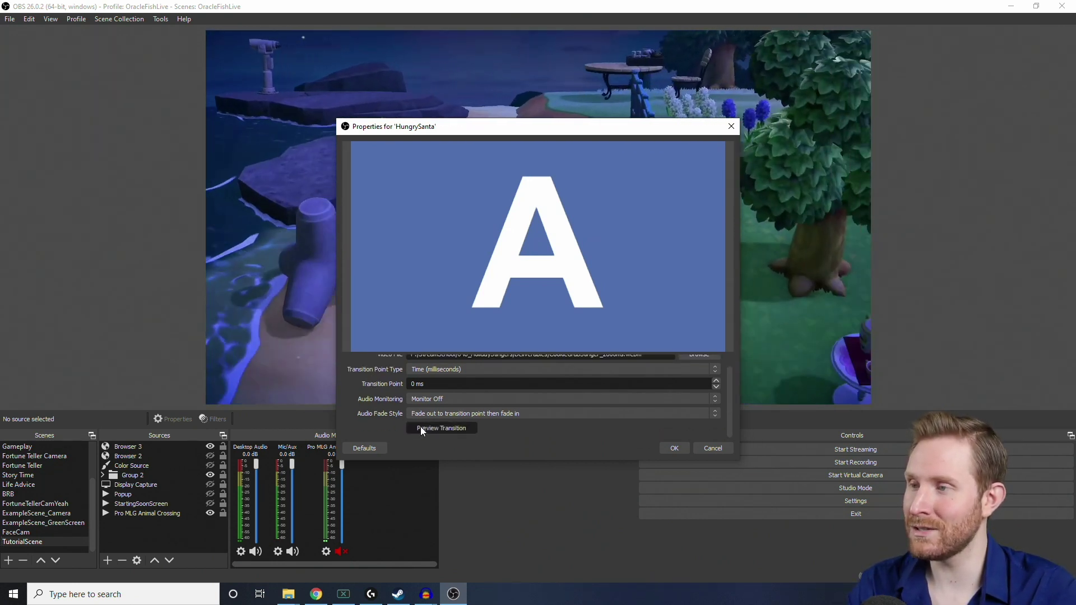
left_click(420, 430)
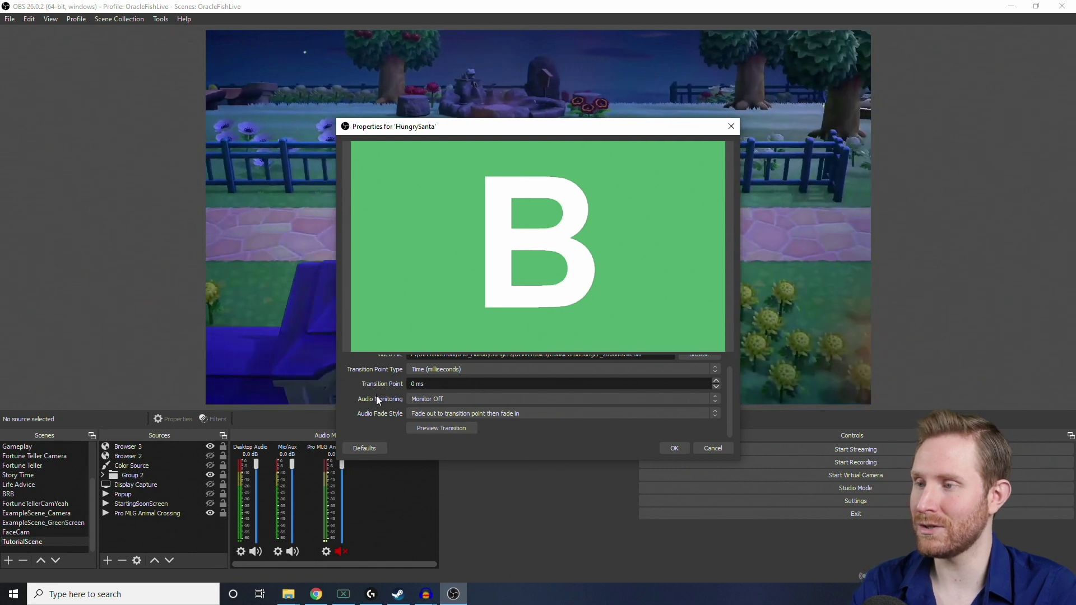
Set the Transition Point to 2000 ms, preview again, and save the stinger settings.
scroll(389, 386, "up", 1)
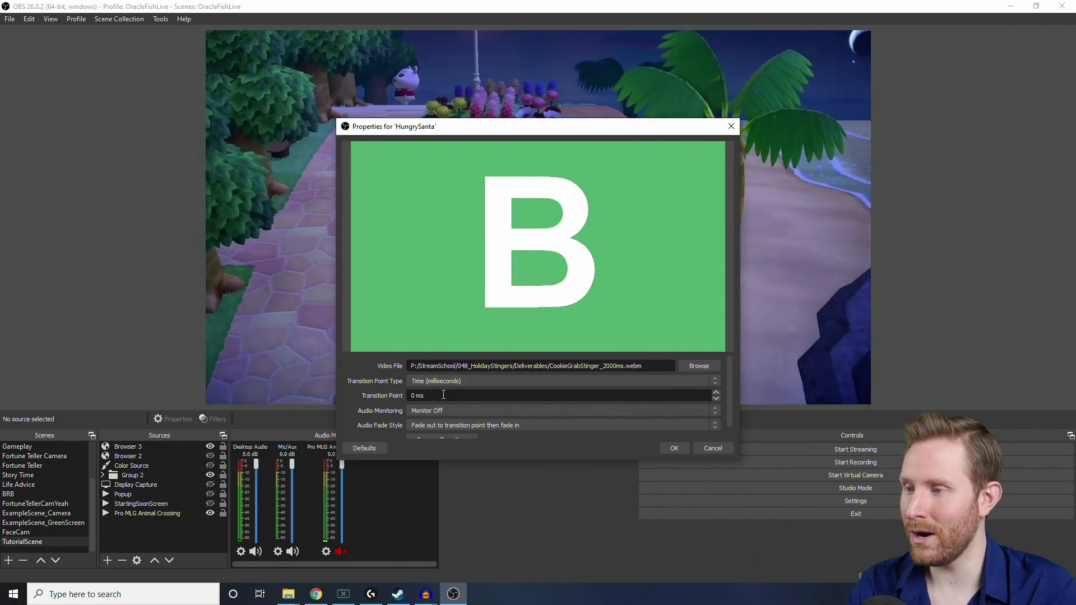
double_click(427, 392)
type("2000")
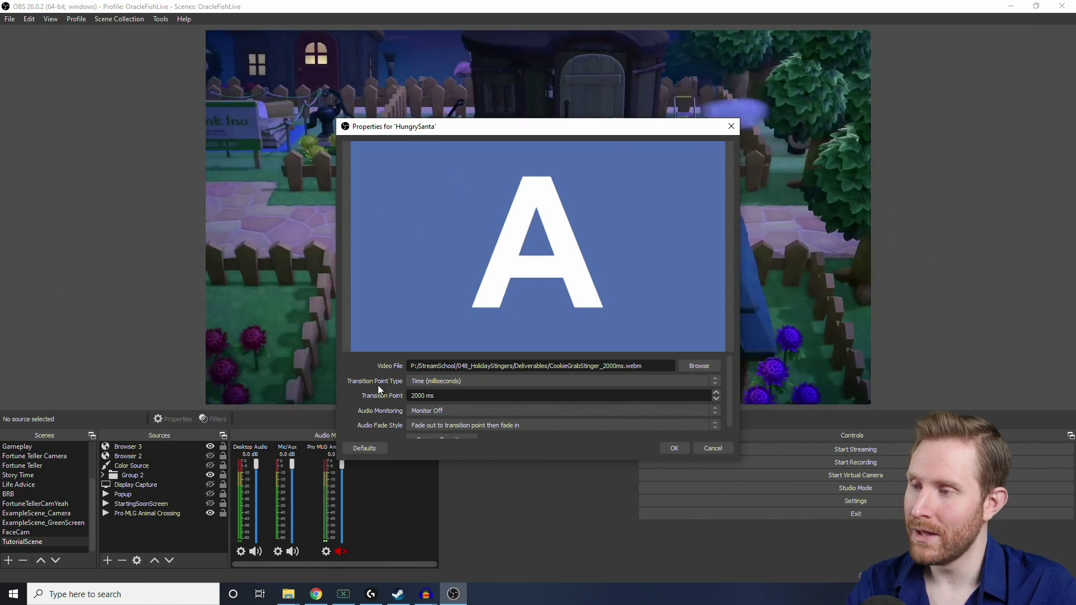
scroll(378, 382, "down", 1)
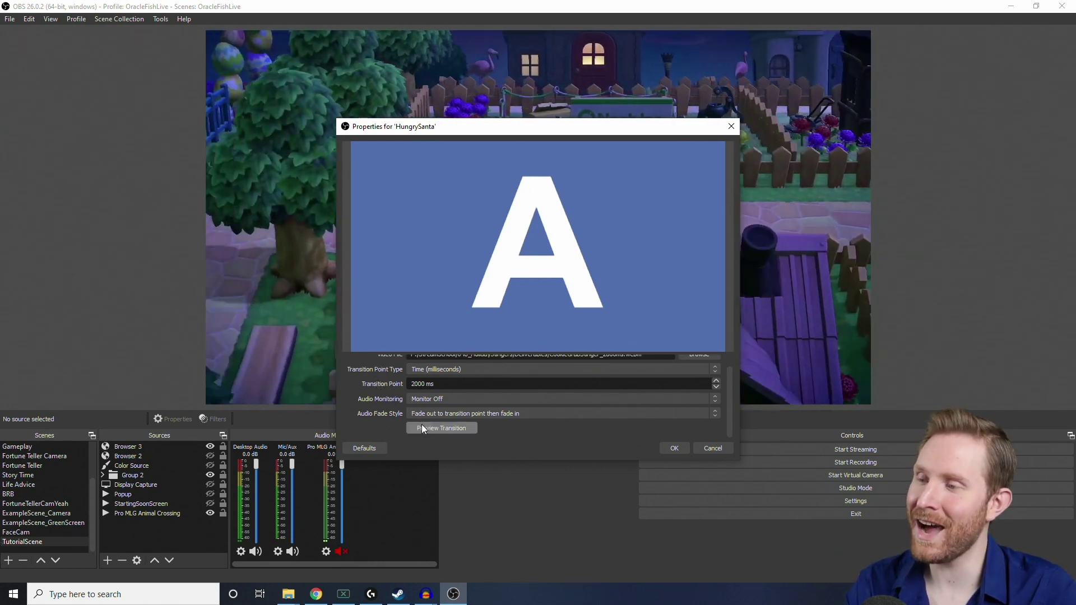
left_click(422, 428)
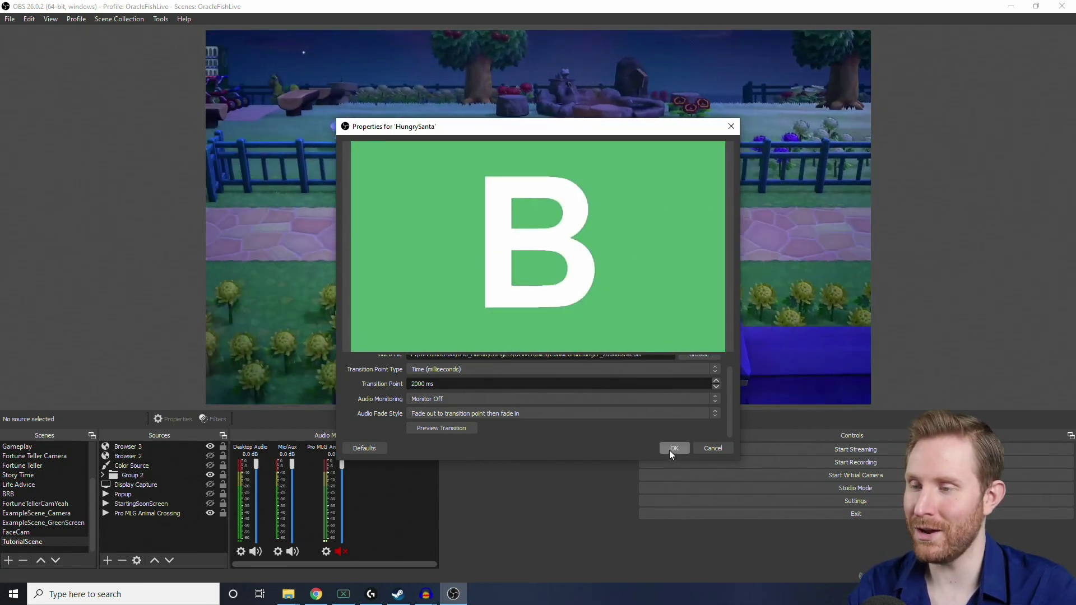
left_click(671, 449)
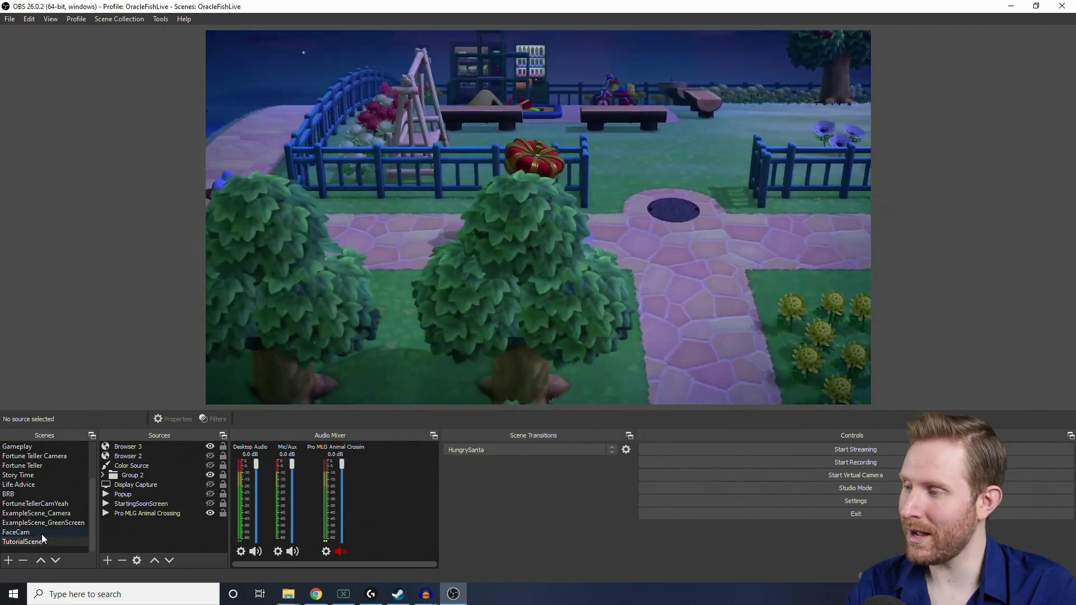
Switch to the FaceCam scene and add a new Stinger transition named Snowday.
left_click(40, 532)
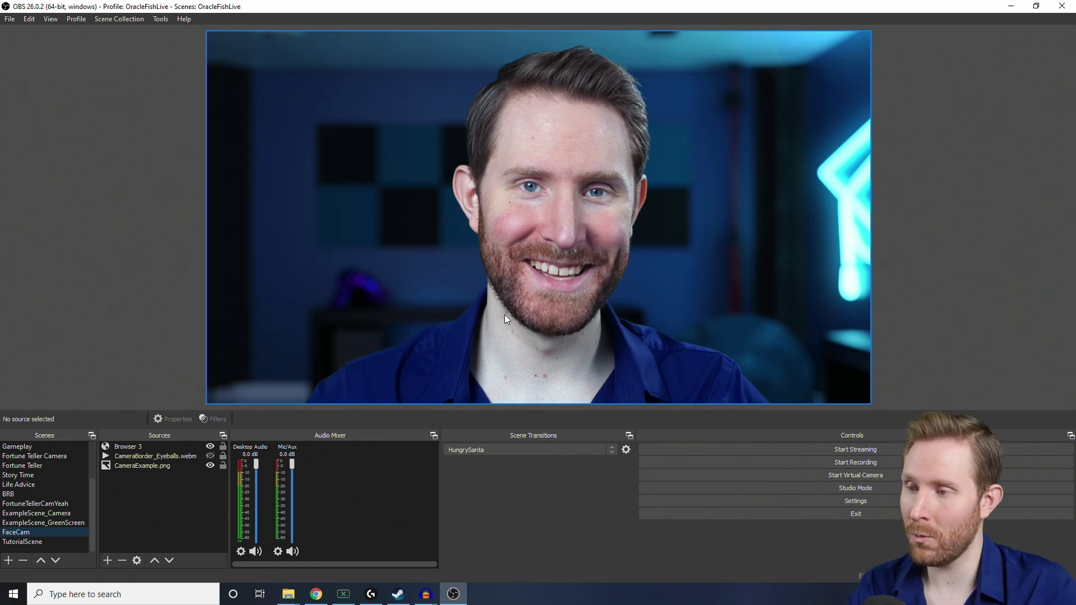
left_click(506, 451)
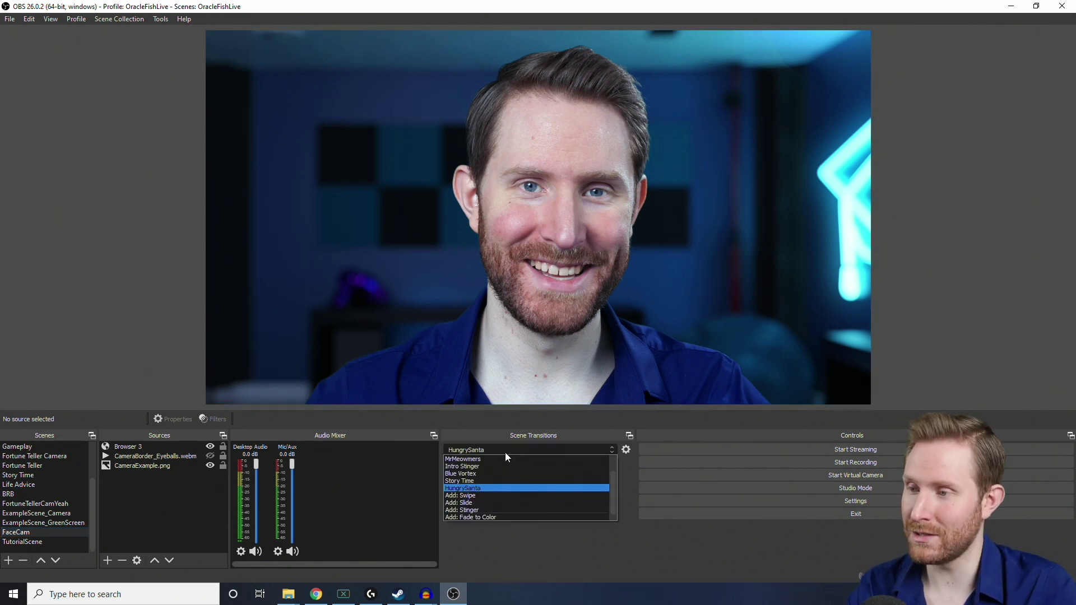
left_click(480, 510)
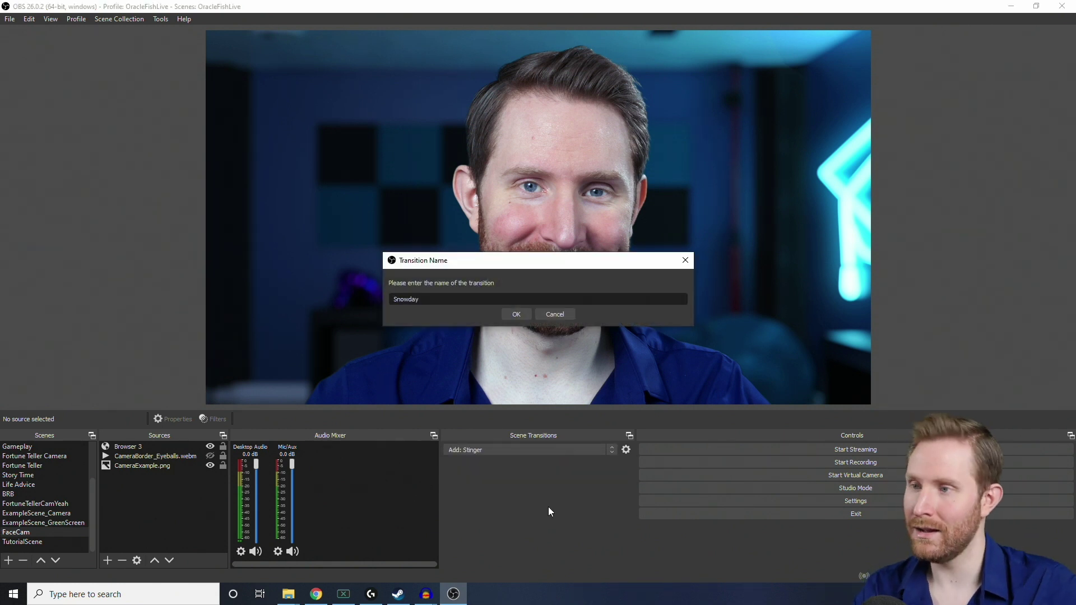
left_click(513, 317)
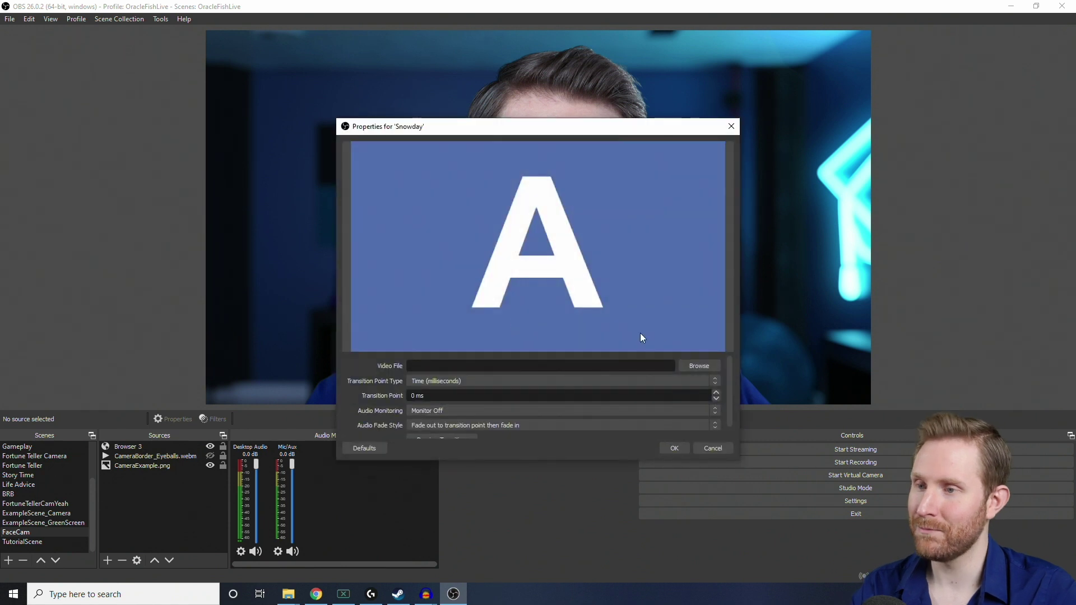
Give Snowday the SnowflakeStinger_3218ms.webm video, preview it, and save the settings.
left_click(691, 366)
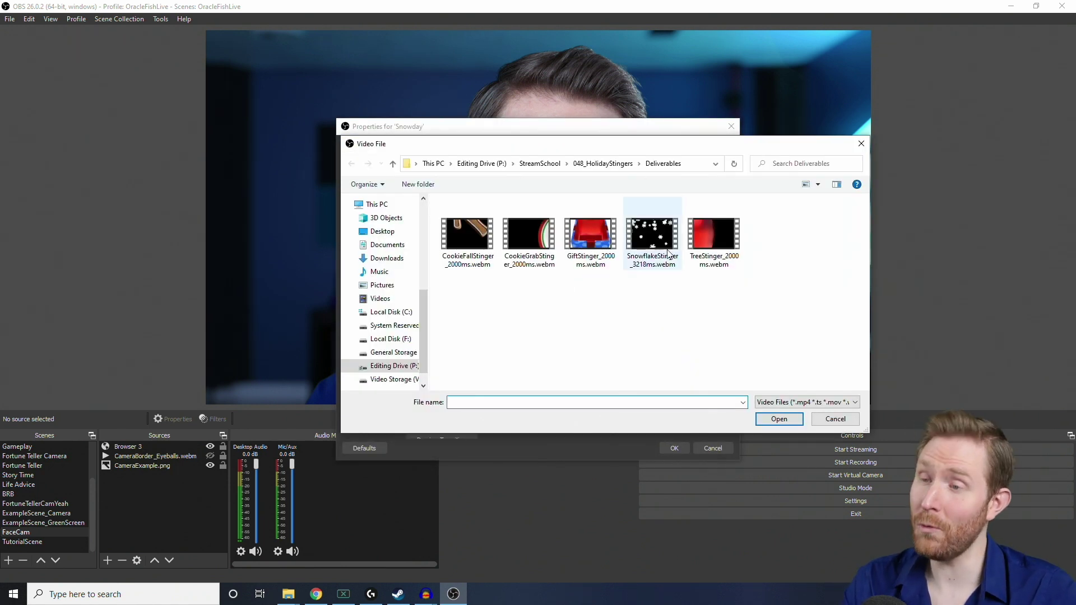
double_click(646, 230)
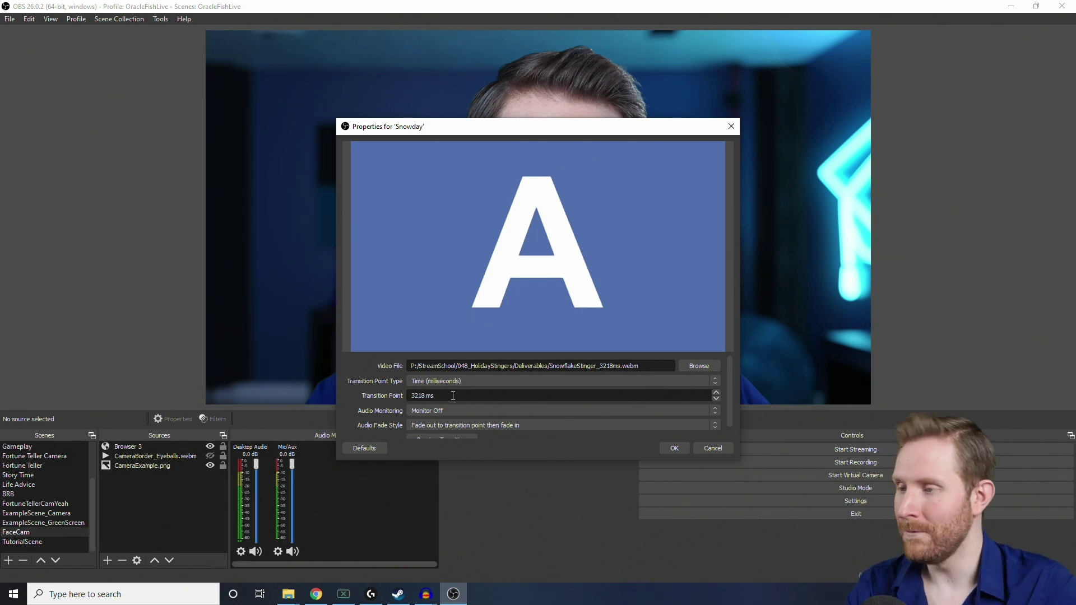
scroll(390, 395, "down", 1)
left_click(430, 428)
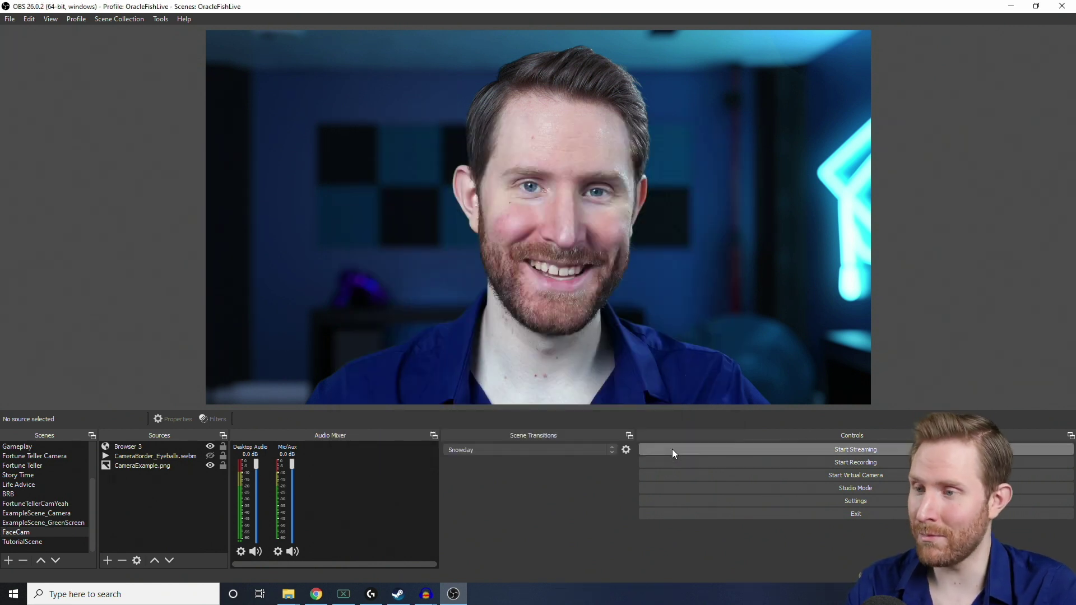
left_click(675, 449)
Switch to TutorialScene and make HungrySanta the active scene transition.
left_click(40, 542)
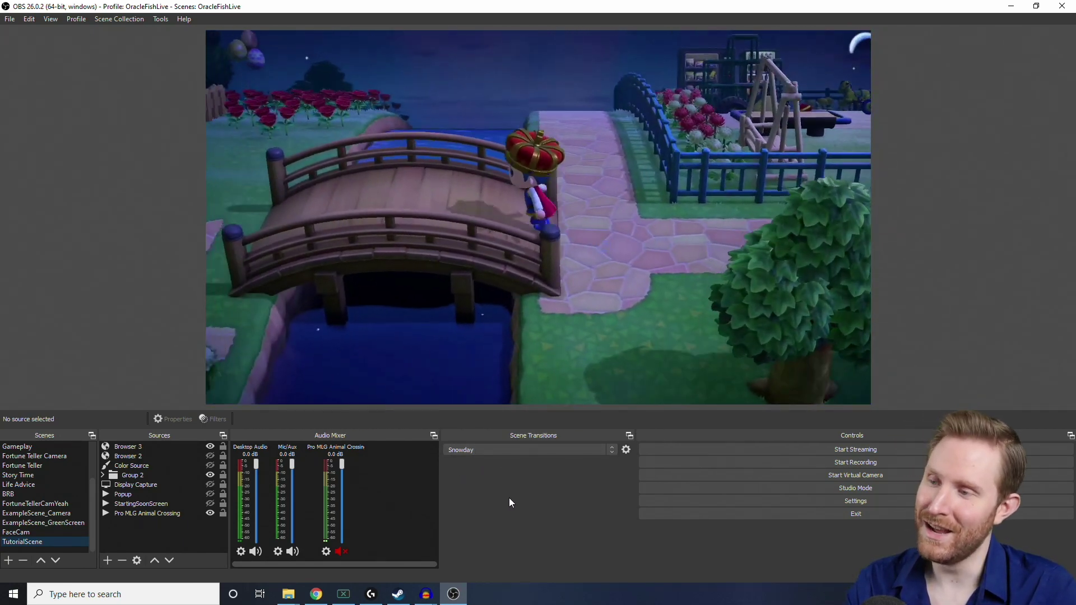
left_click(499, 452)
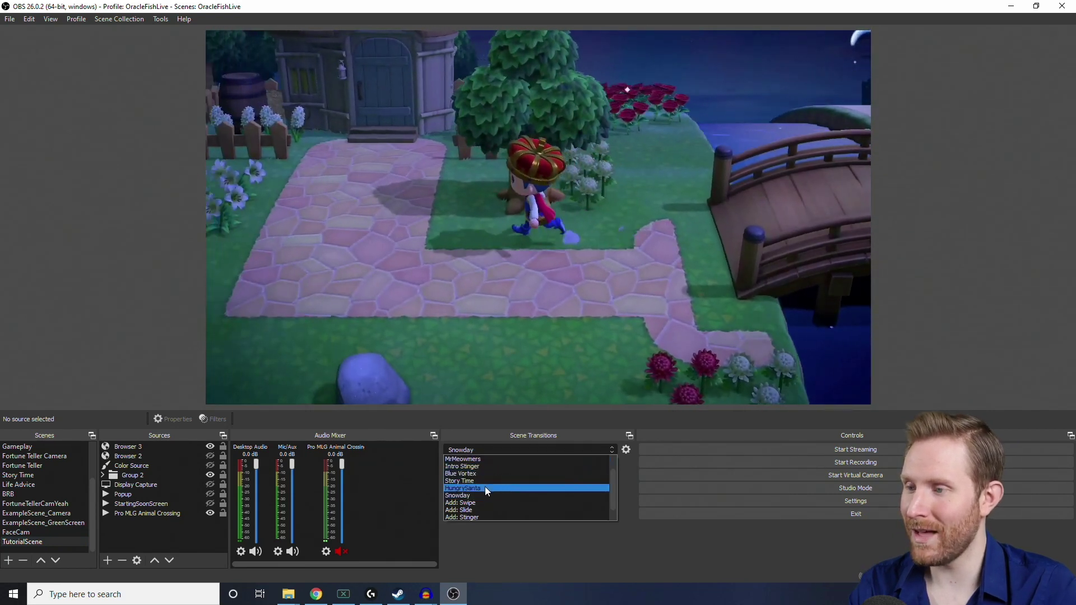
left_click(485, 487)
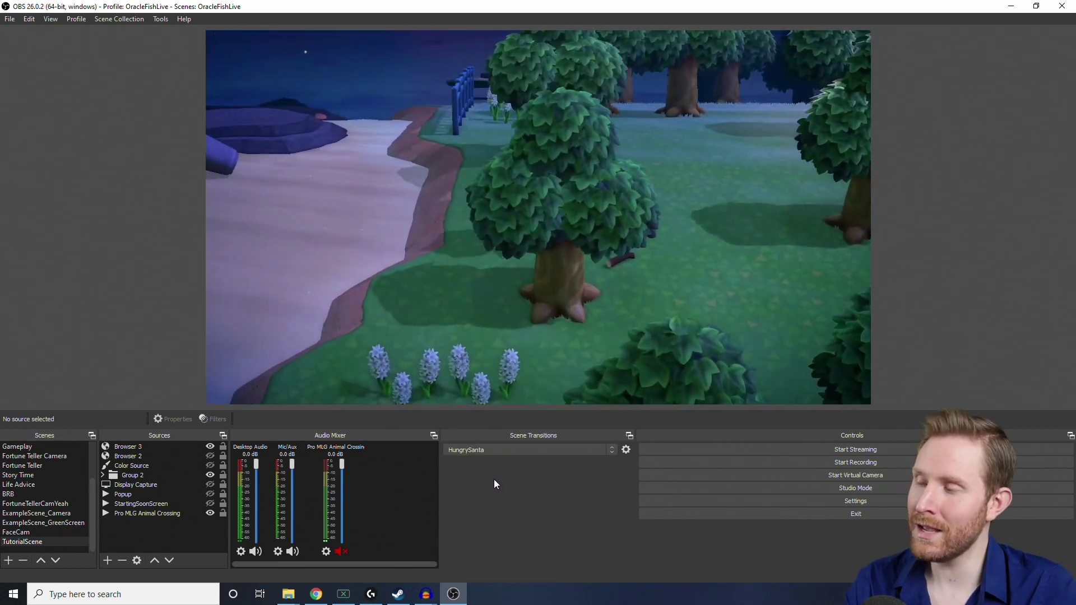
Set FaceCam's Transition Override to Snowday and test it by switching scenes.
right_click(41, 530)
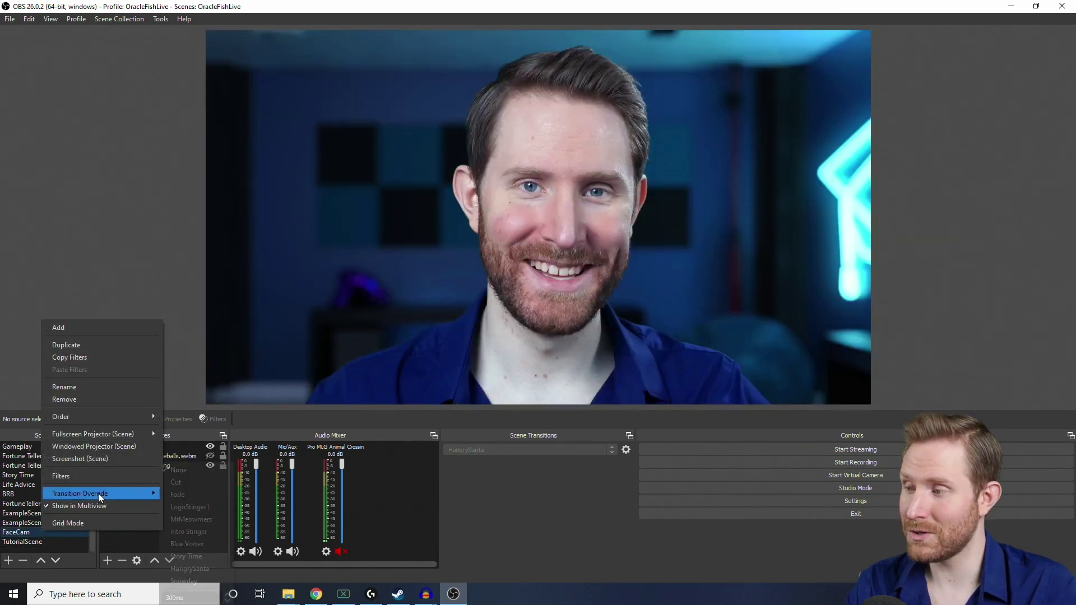
mouse_move(99, 493)
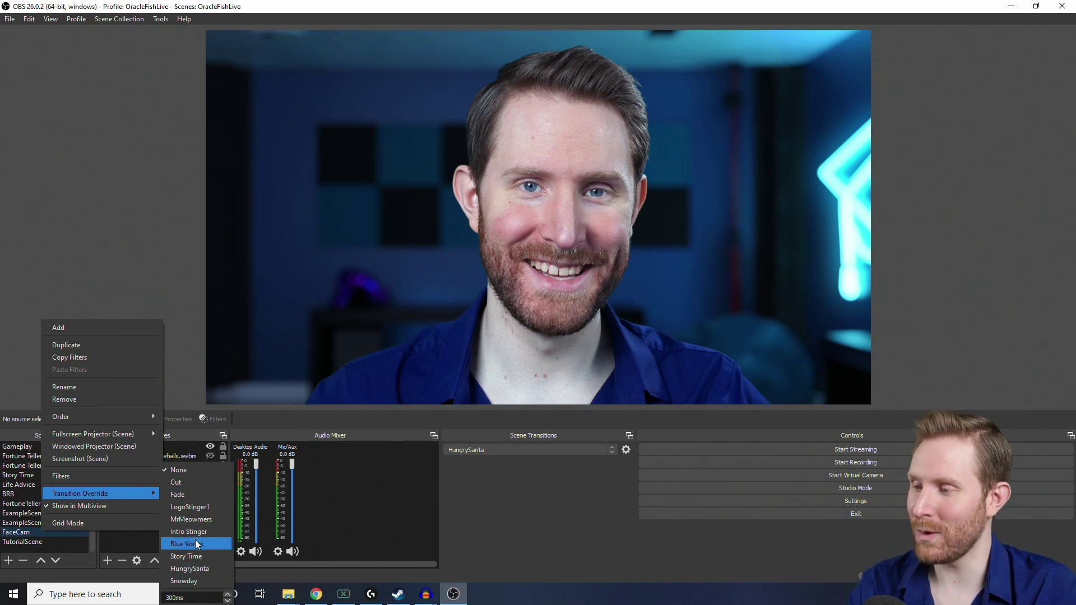
left_click(200, 577)
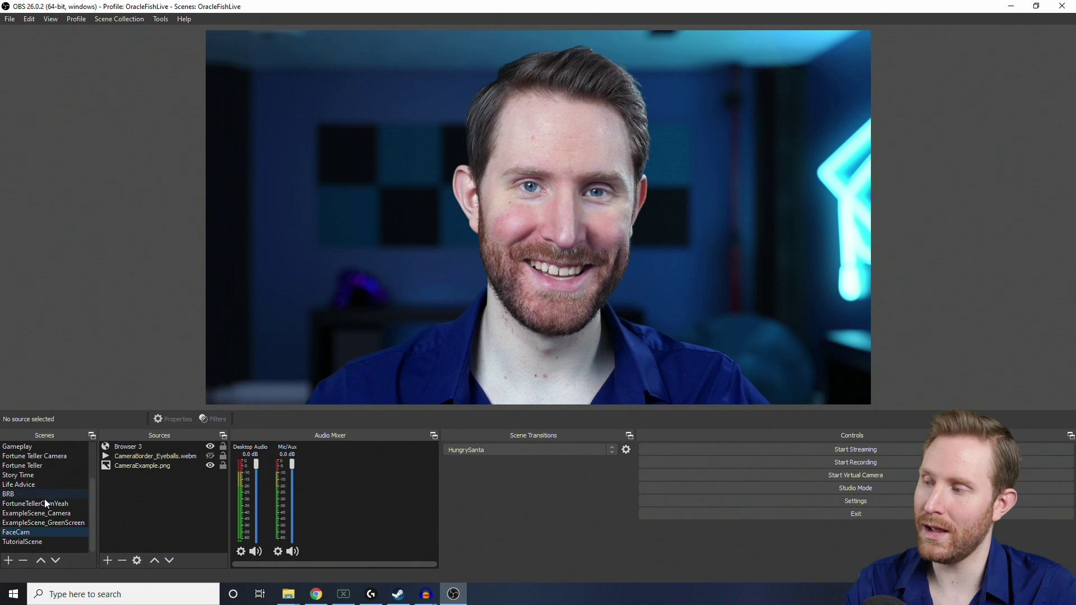
left_click(42, 539)
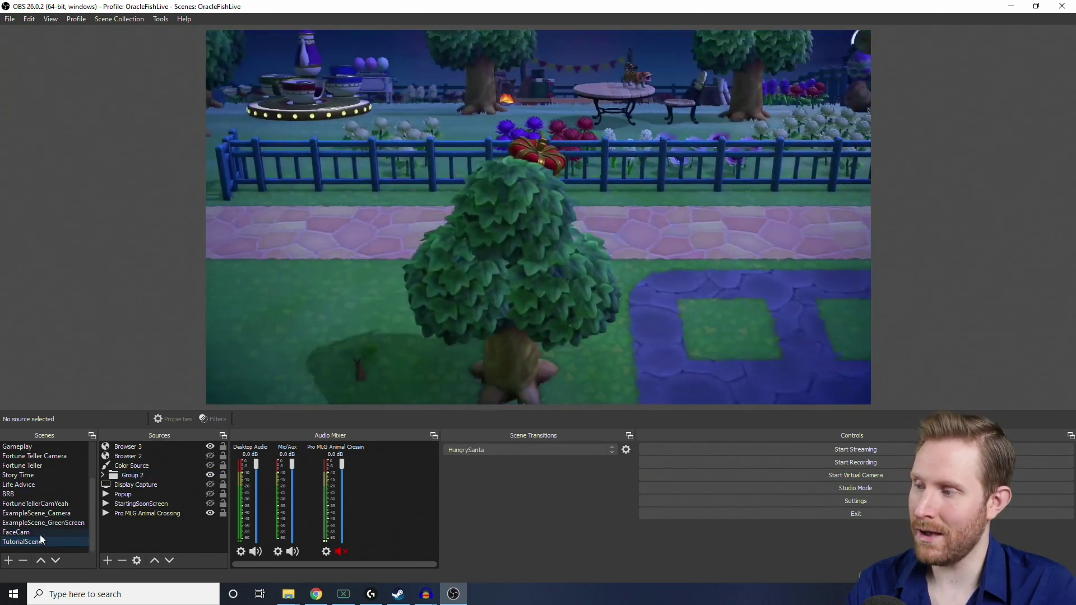
left_click(40, 533)
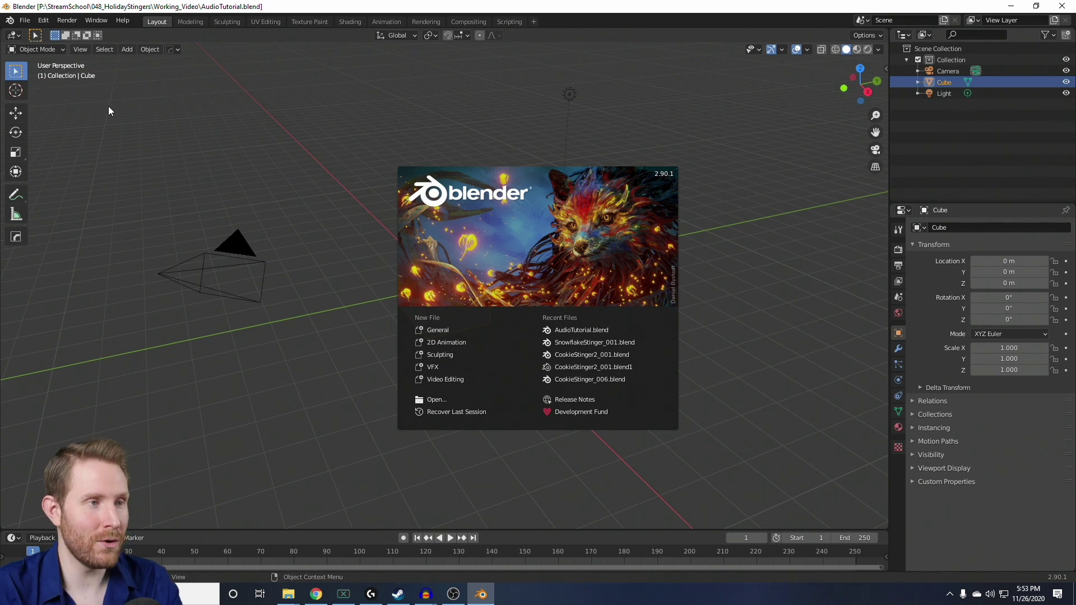
Dismiss the splash screen and change the Output frame rate from 24 to 60 fps.
left_click(423, 111)
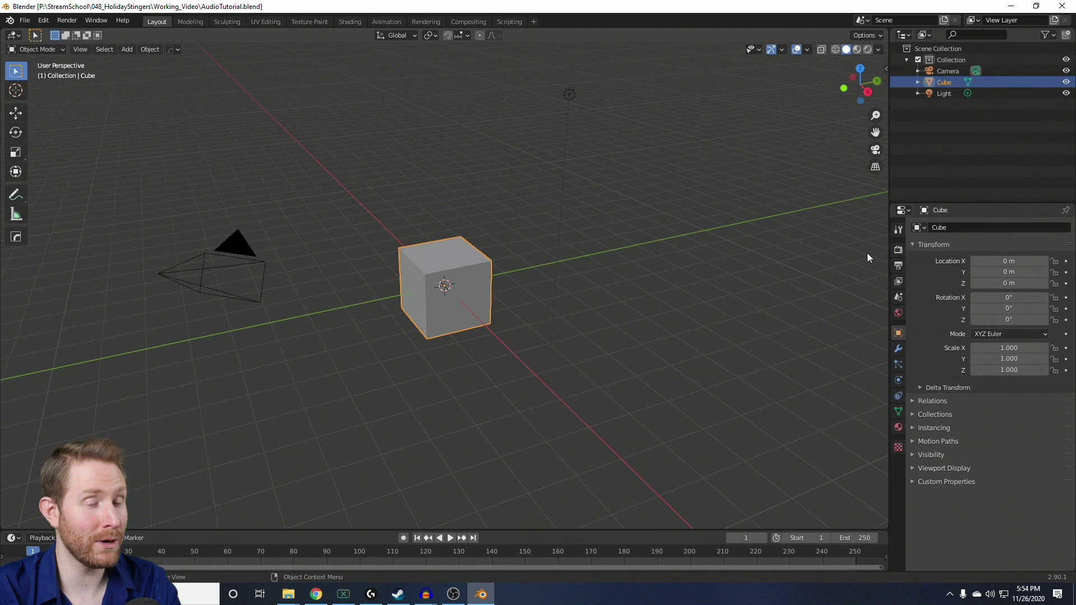
left_click(897, 266)
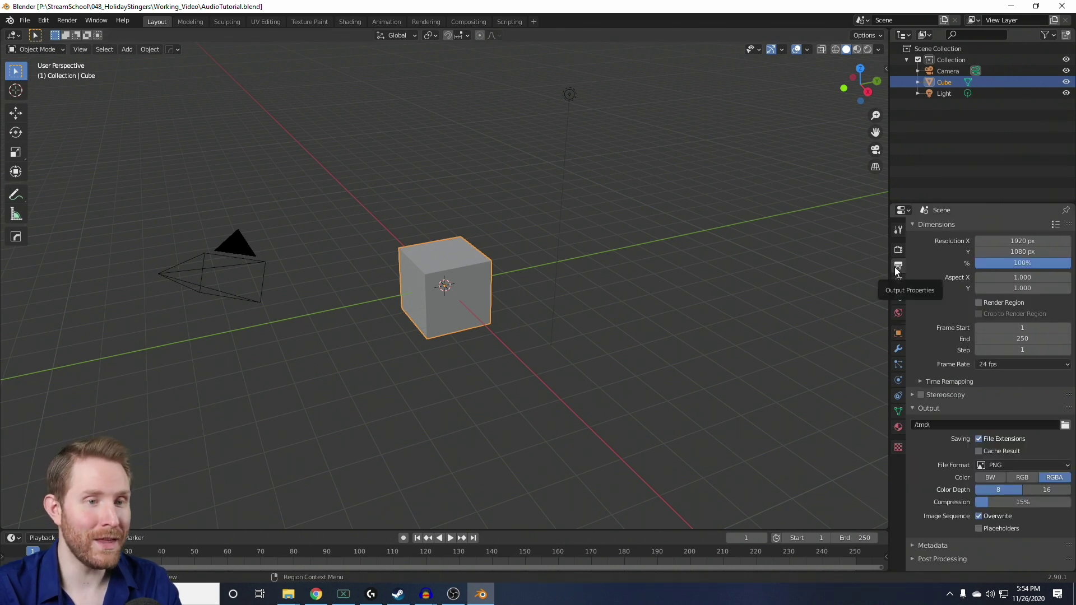
left_click(986, 365)
left_click(1008, 455)
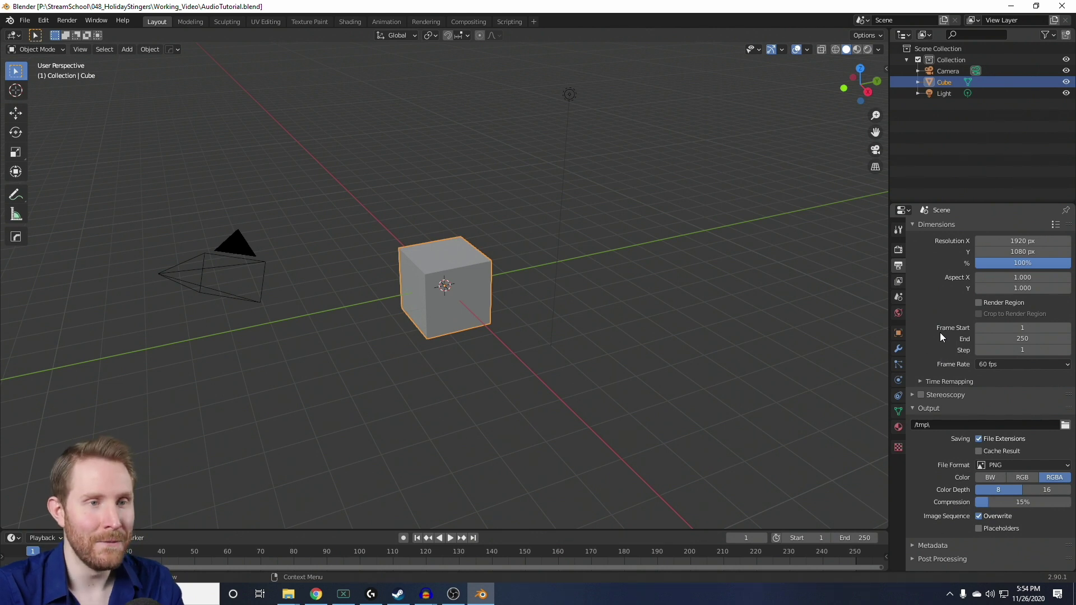
left_click(898, 253)
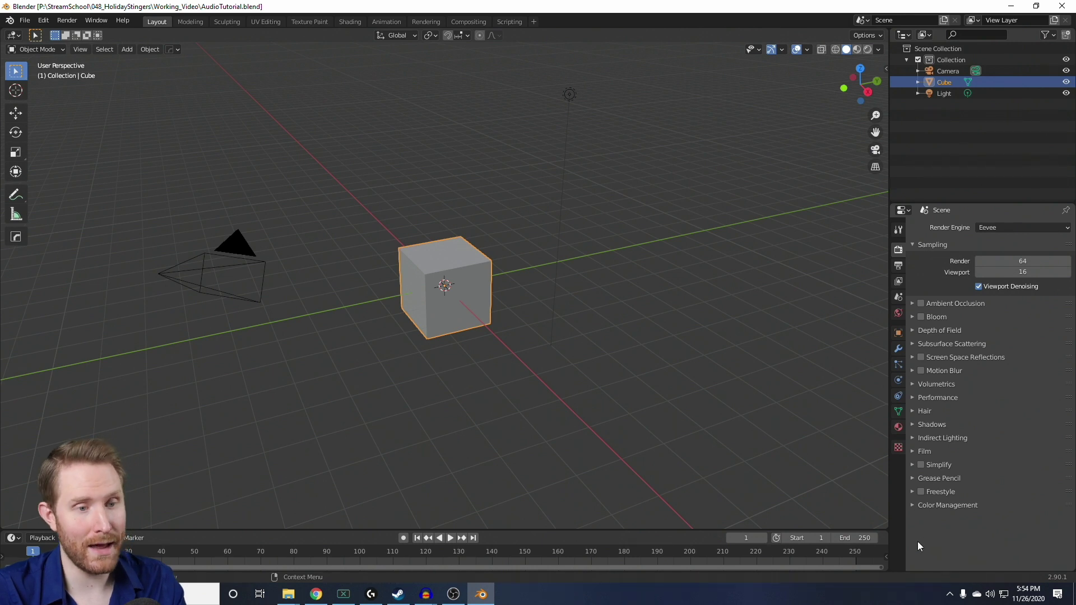
Set Color Management's View Transform to Standard, leaving Display Device at sRGB.
left_click(914, 504)
scroll(917, 505, "down", 2)
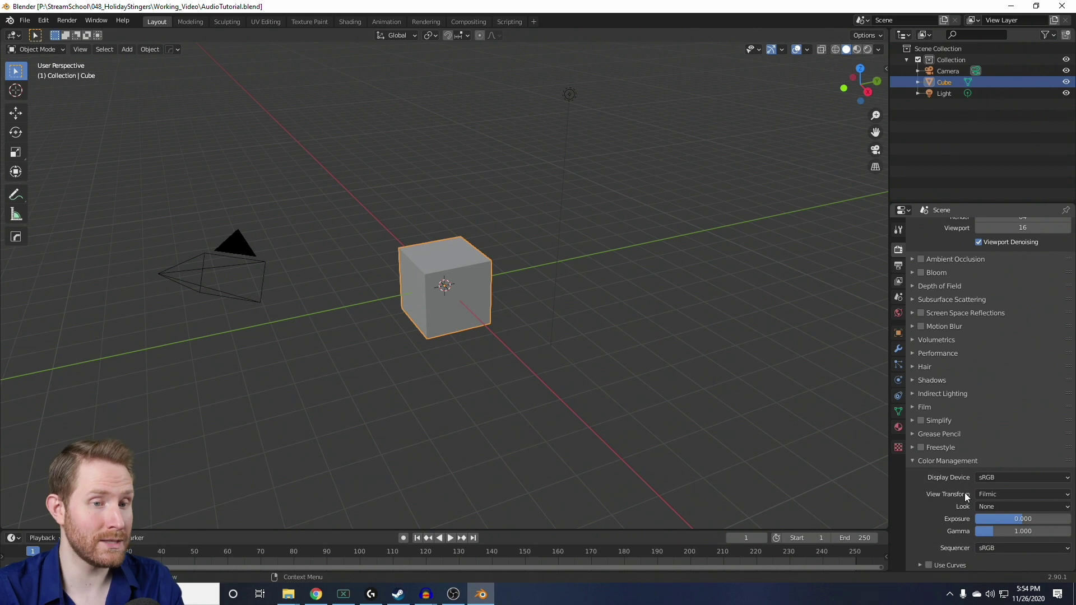
left_click(987, 493)
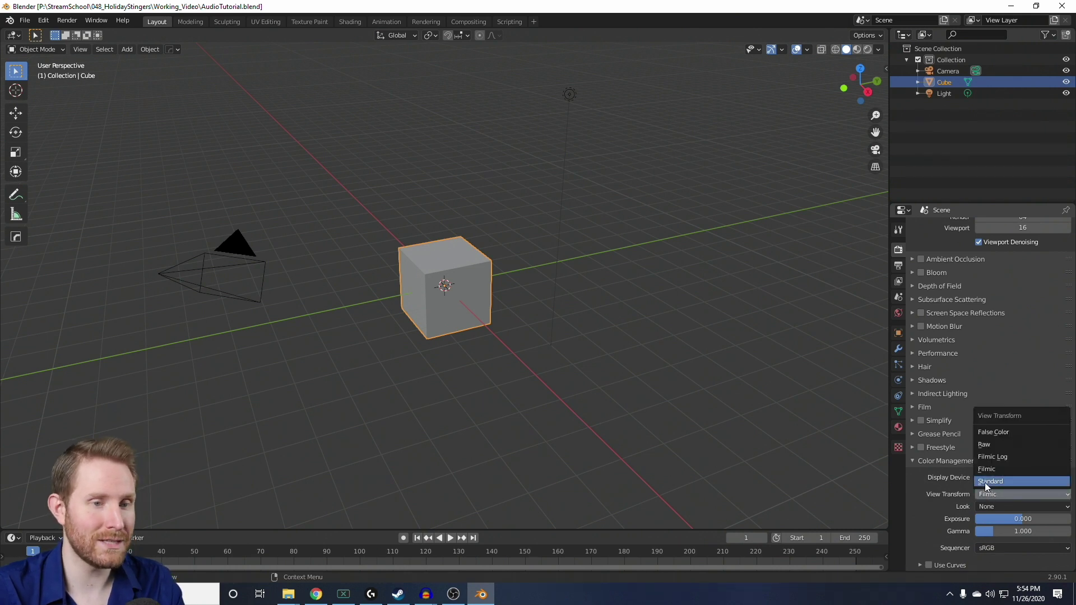
left_click(985, 483)
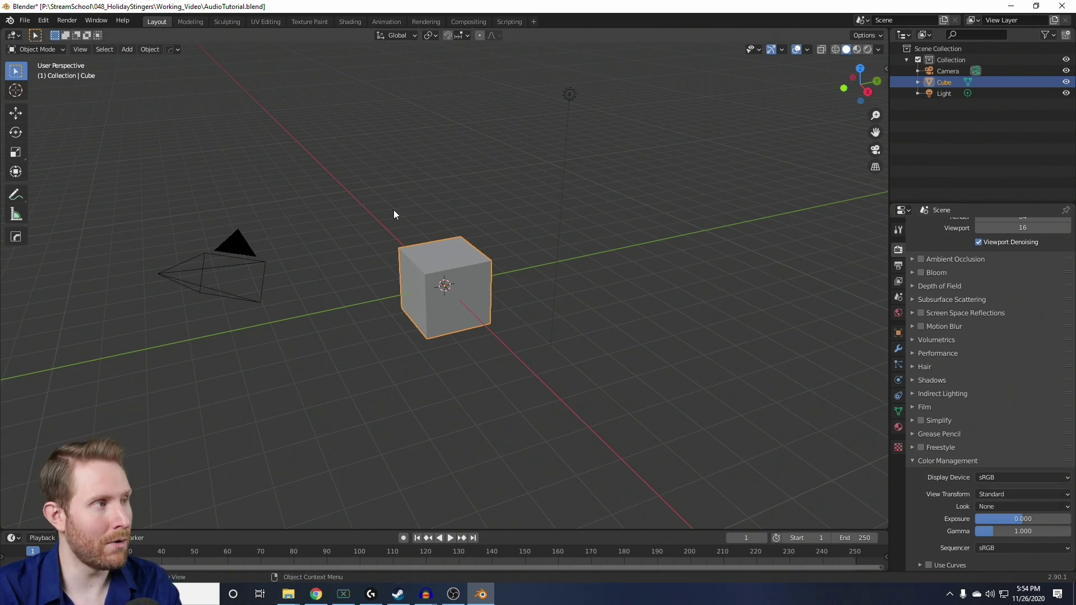
left_click(12, 36)
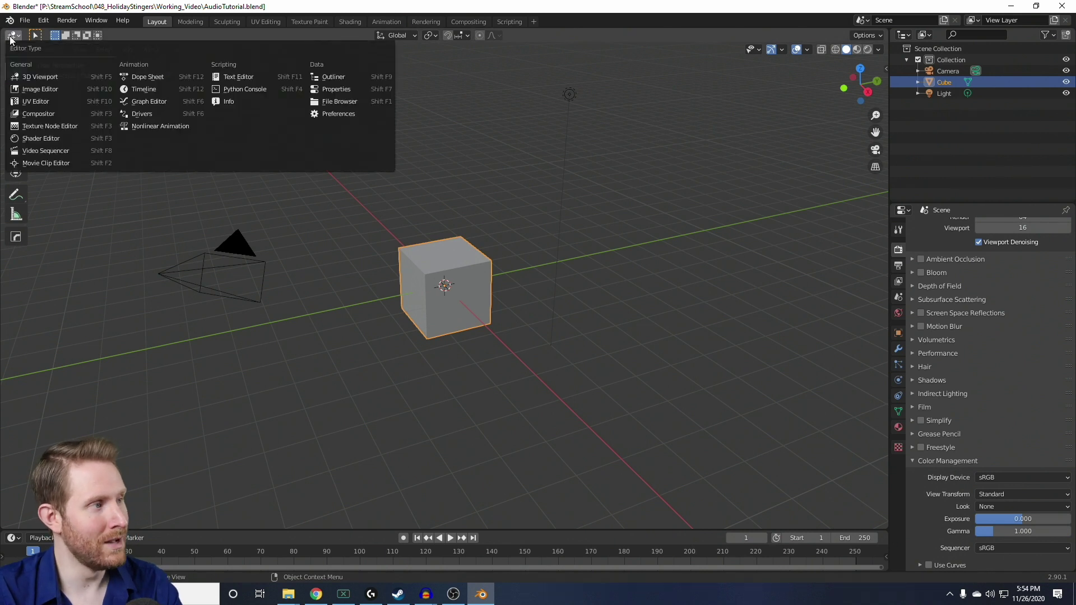
Switch the 3D Viewport to the Video Sequencer using the Sequencer/Preview view.
left_click(73, 150)
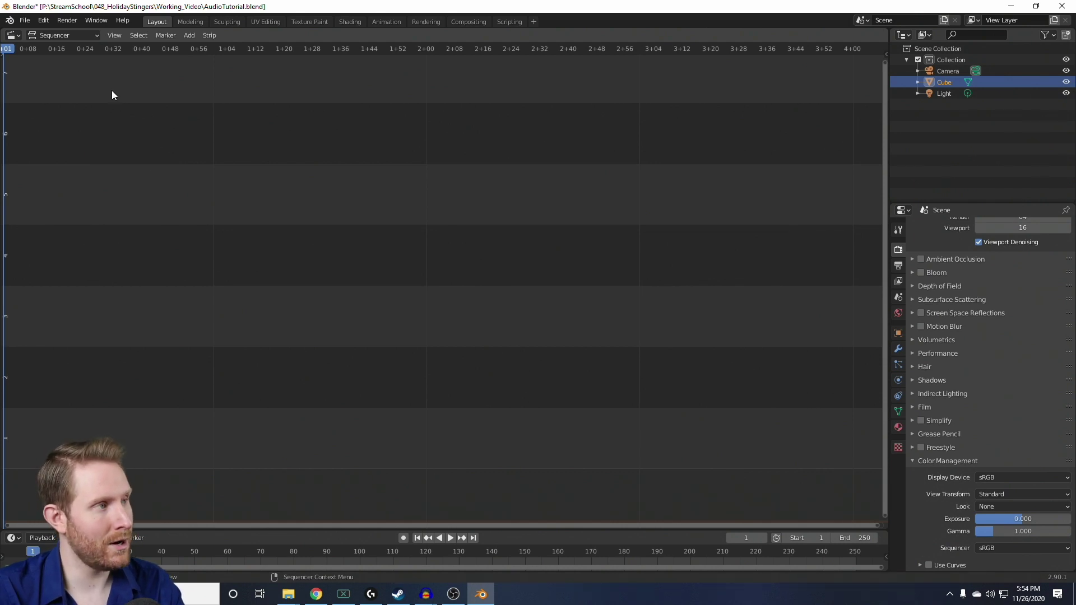
left_click(61, 35)
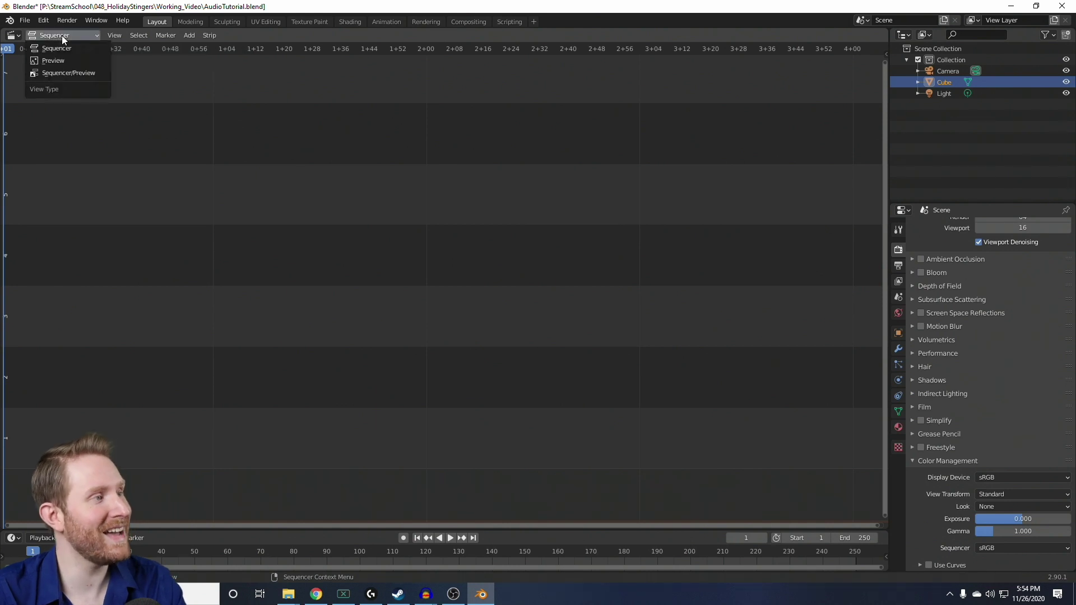
left_click(67, 73)
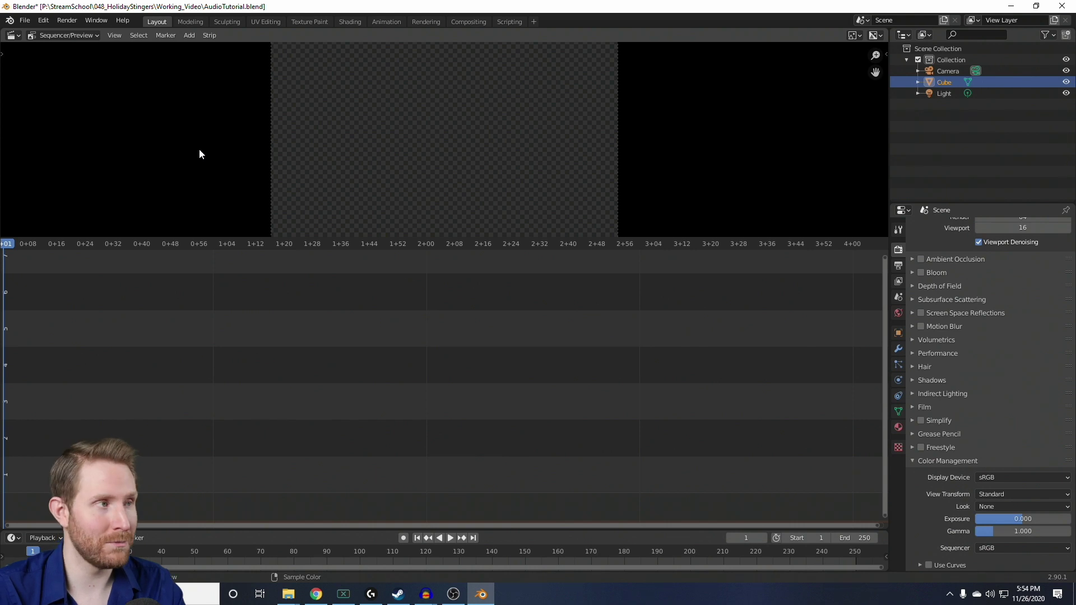
left_click(191, 38)
Add every PNG in the SnowflakeStinger folder as one image strip and play it.
left_click(224, 109)
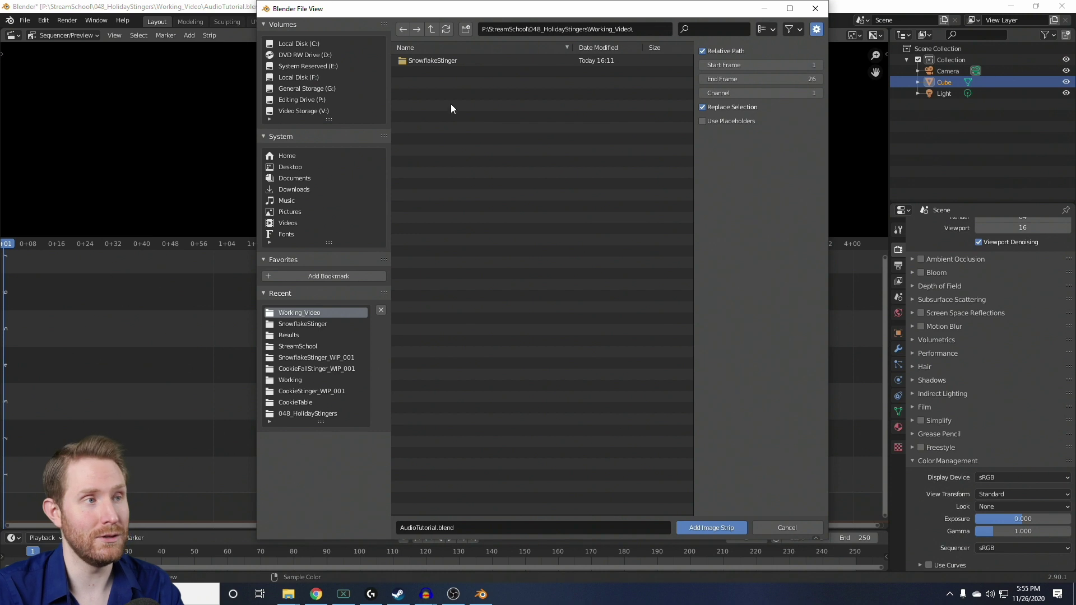
double_click(426, 59)
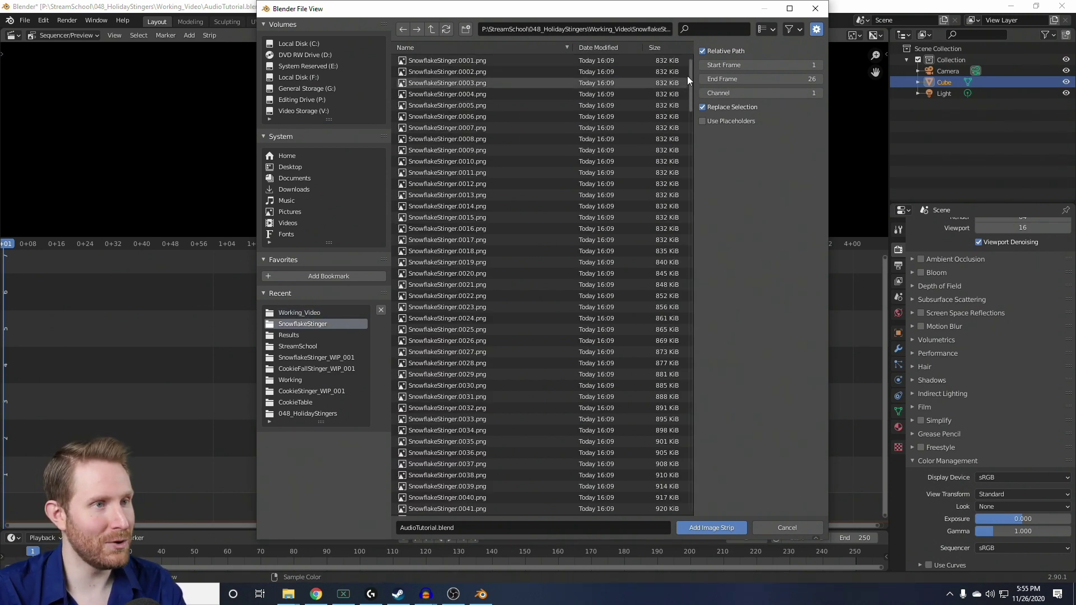
left_click_drag(692, 65, 672, 45)
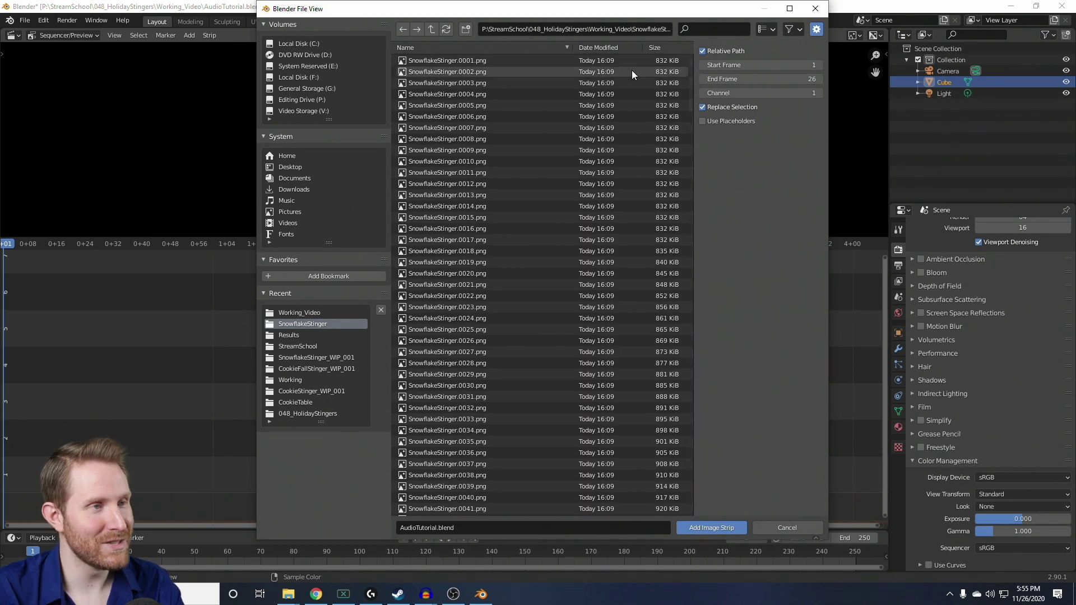
key("a")
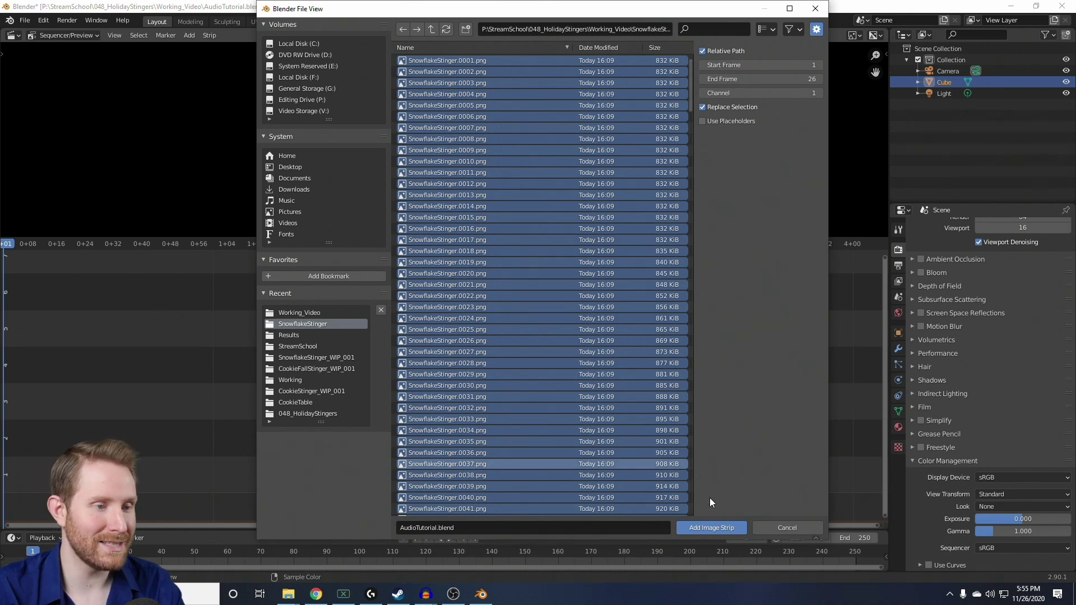
left_click(710, 529)
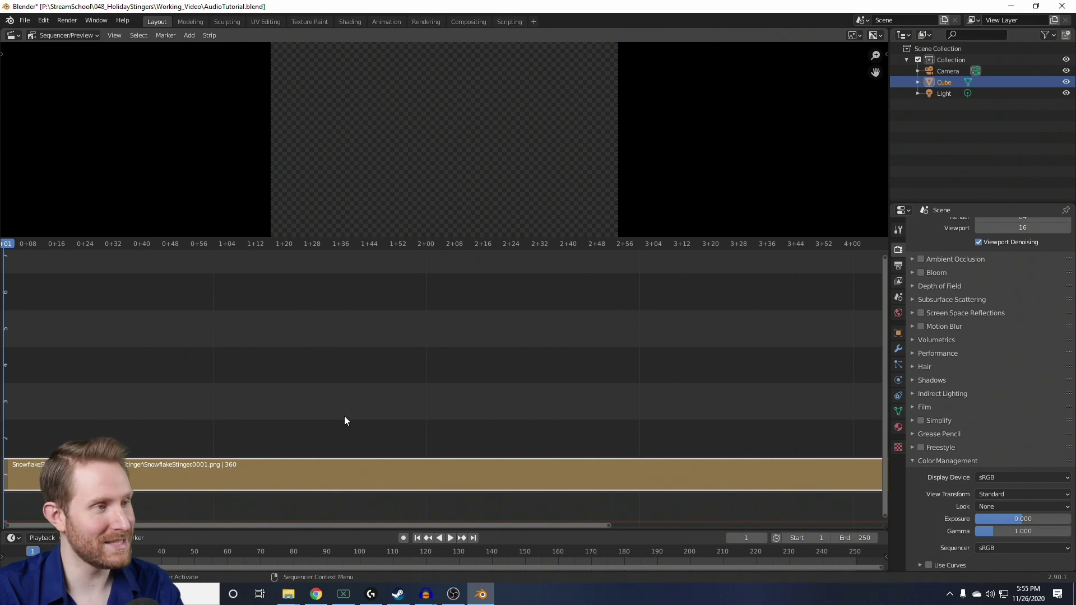
key("space")
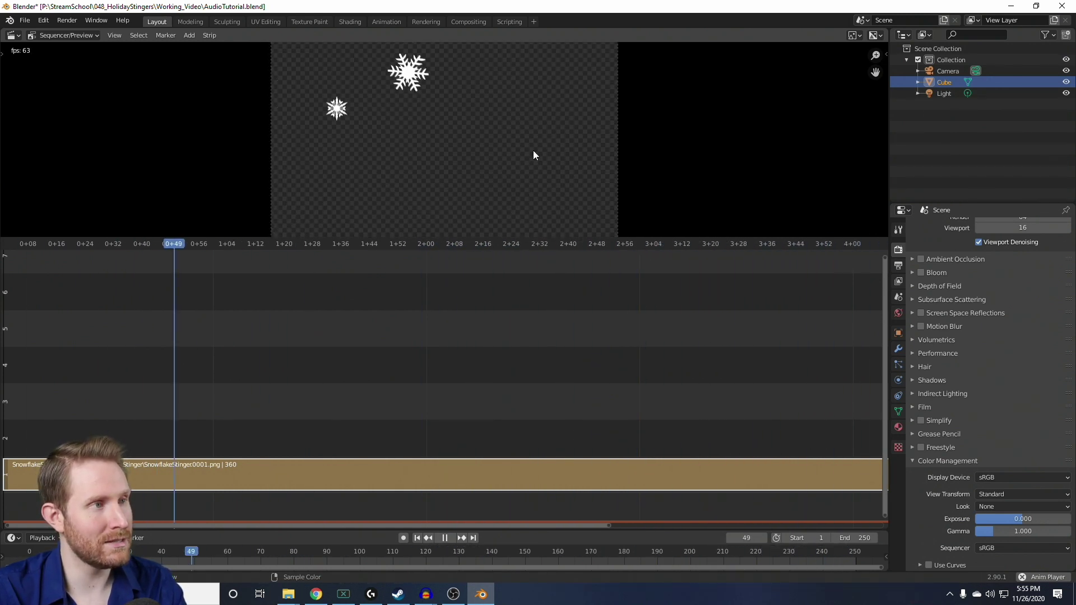
Stop playback and scrub the playhead to frame 360, the strip's final frame.
key("space")
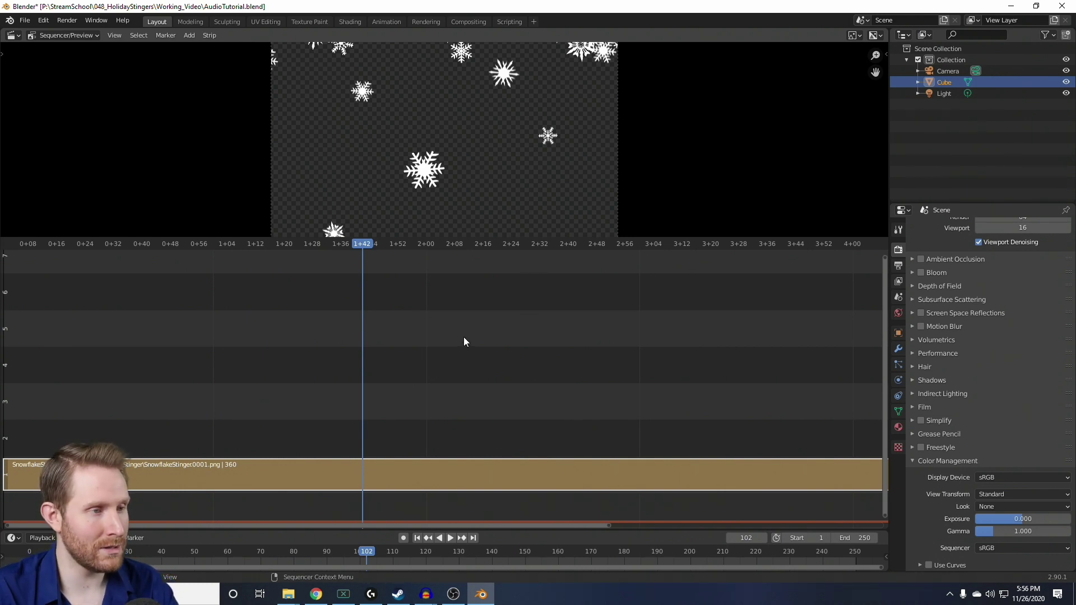
scroll(466, 334, "down", 5)
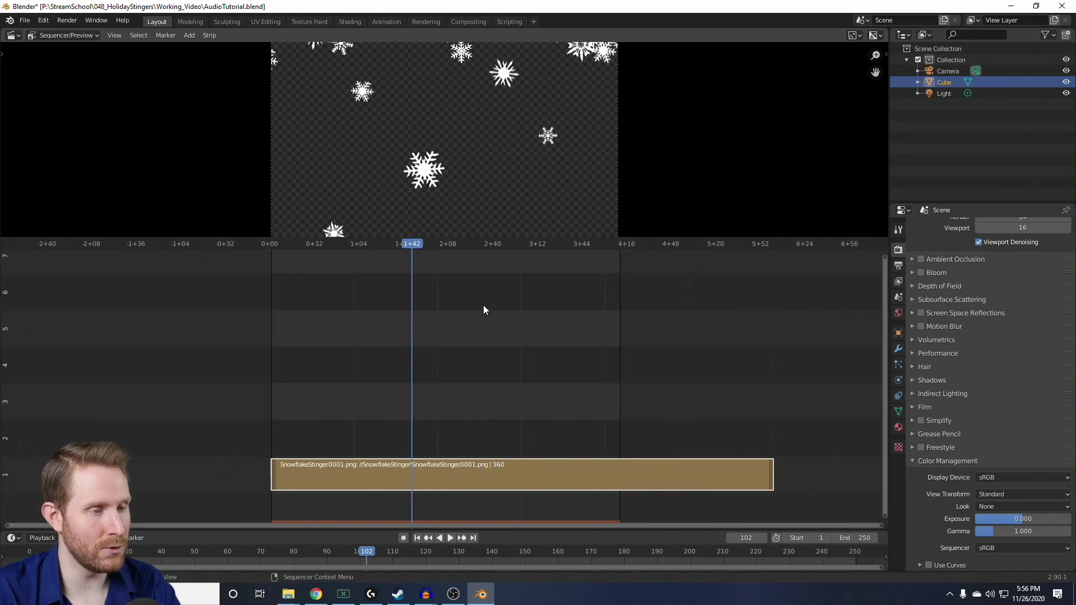
scroll(484, 306, "down", 3)
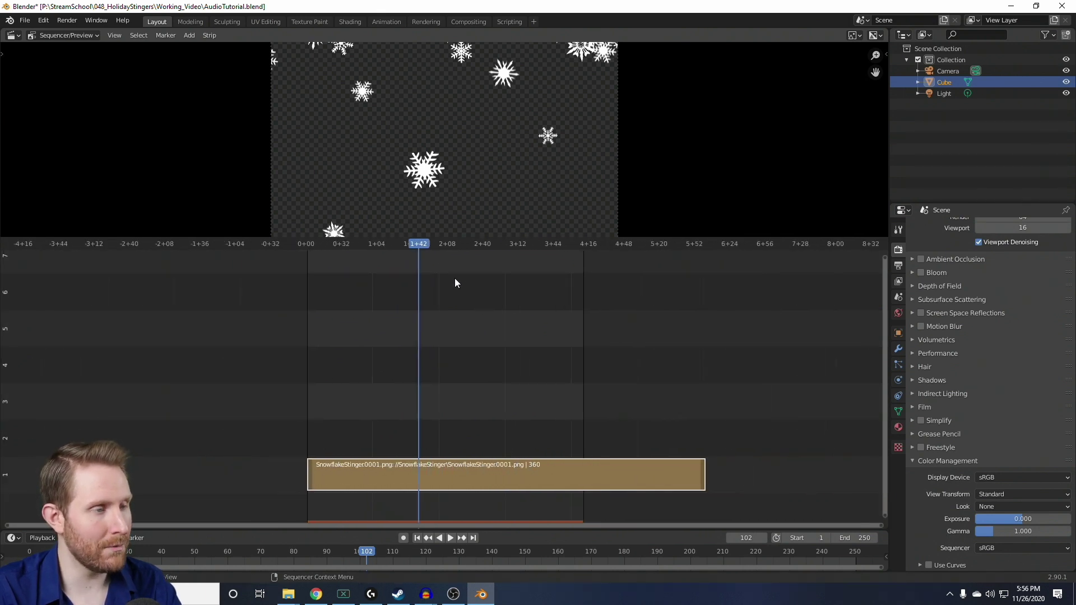
left_click_drag(416, 243, 704, 267)
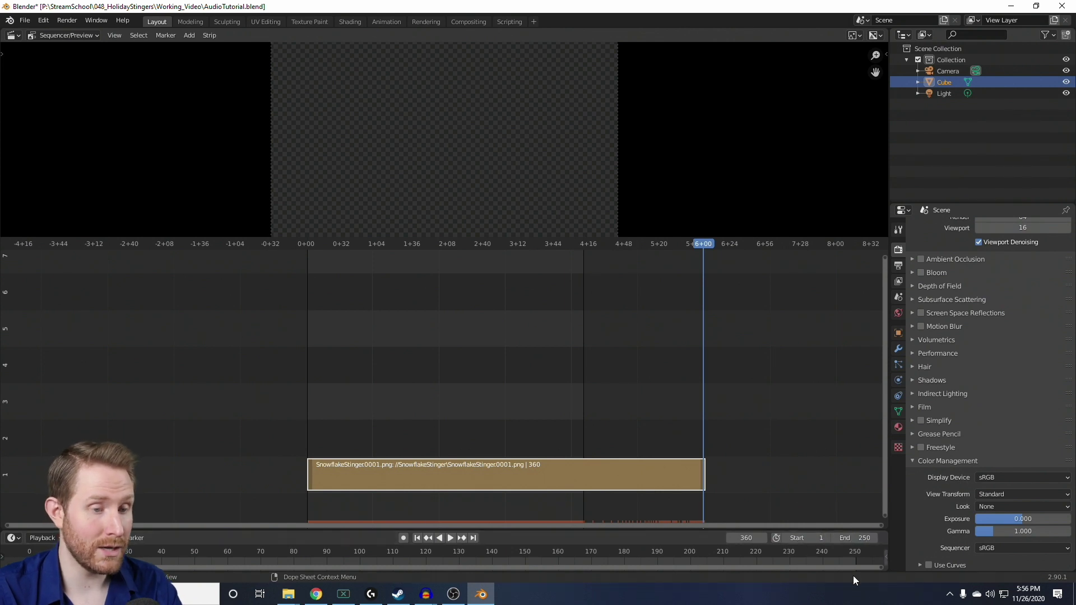
Set the scene End frame to 360 and play the snowflake animation through.
left_click(858, 540)
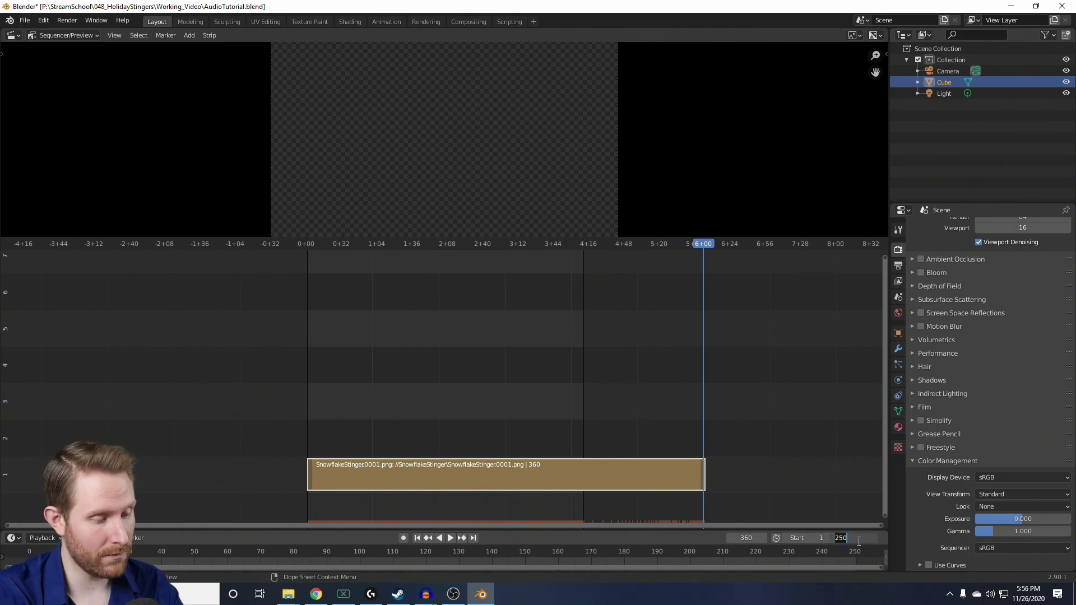
type("360")
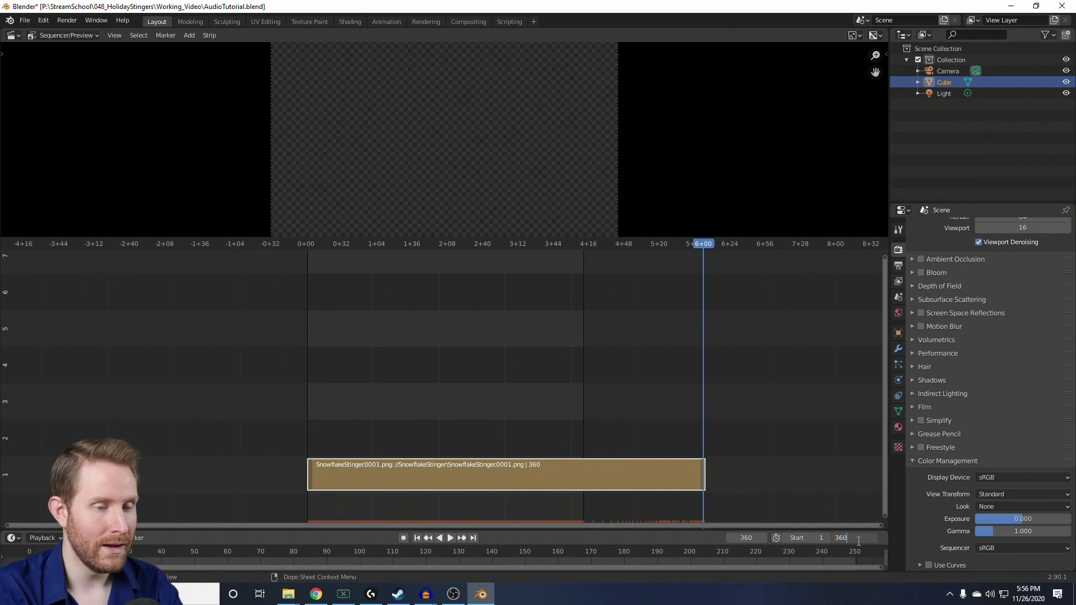
key("Return")
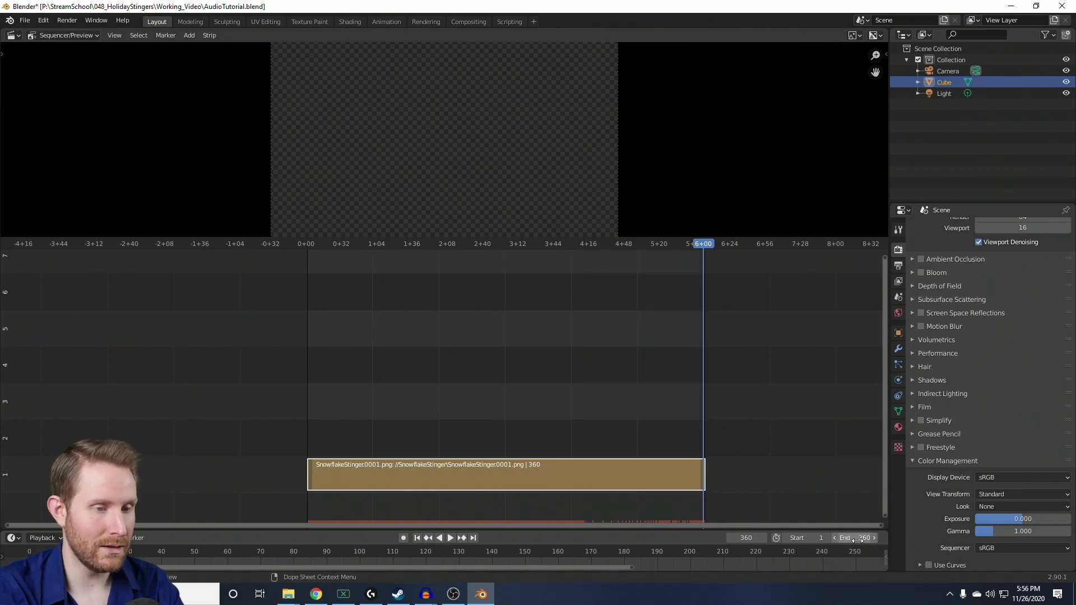
key("space")
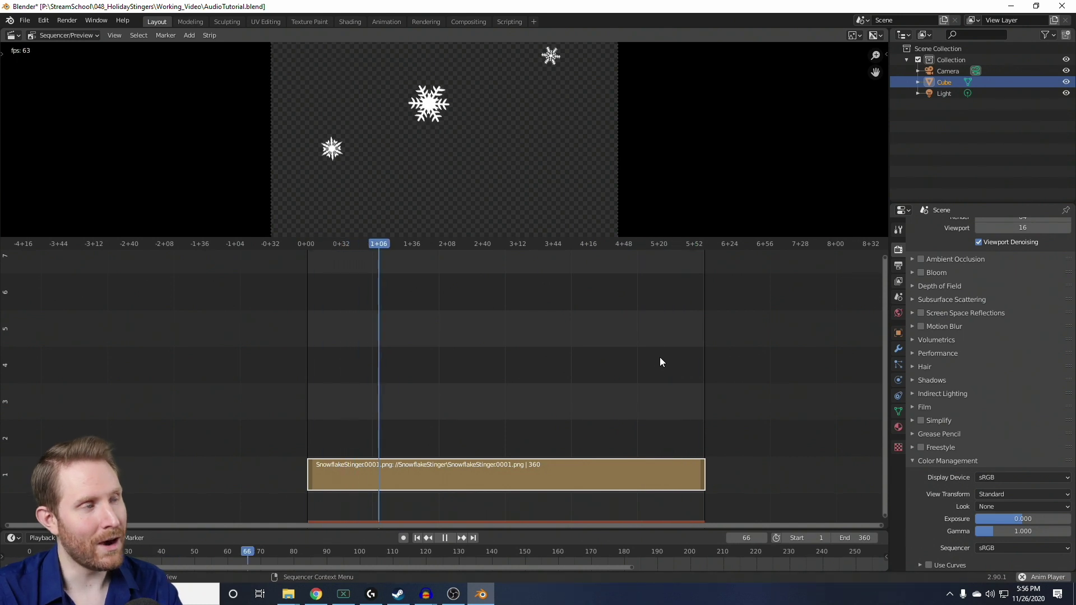
key("space")
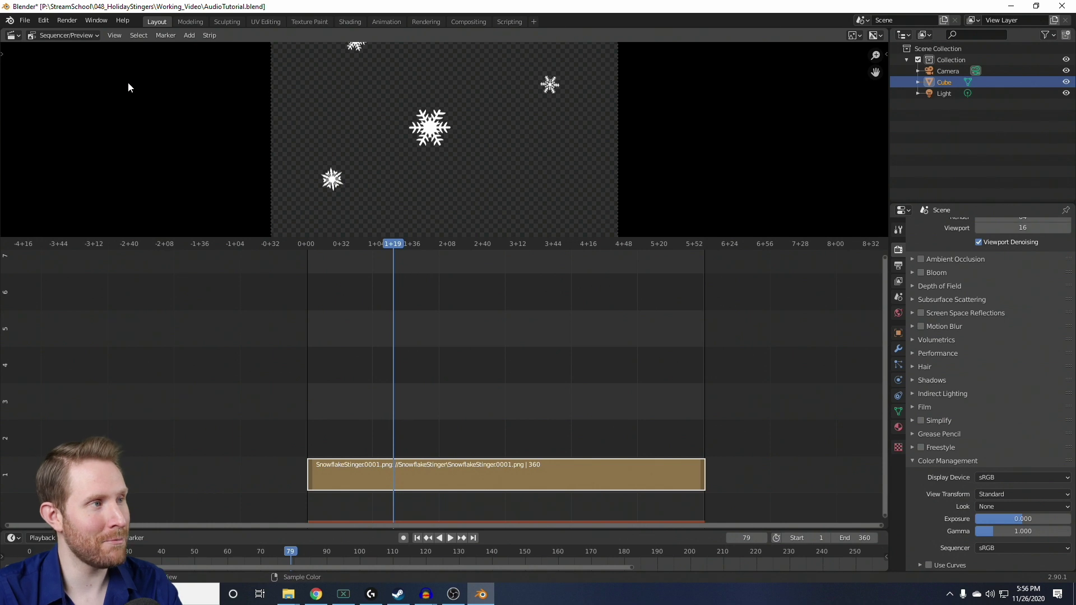
left_click(194, 35)
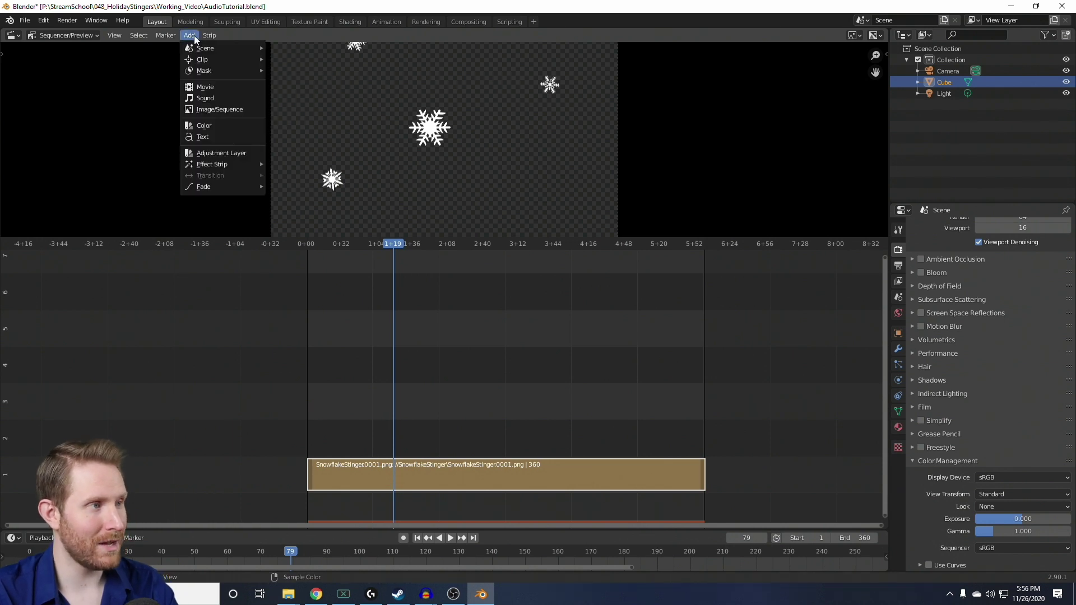
Add SnowAudio.wav from the Working_Video folder as a sound strip on channel 2 at frame 79.
left_click(217, 99)
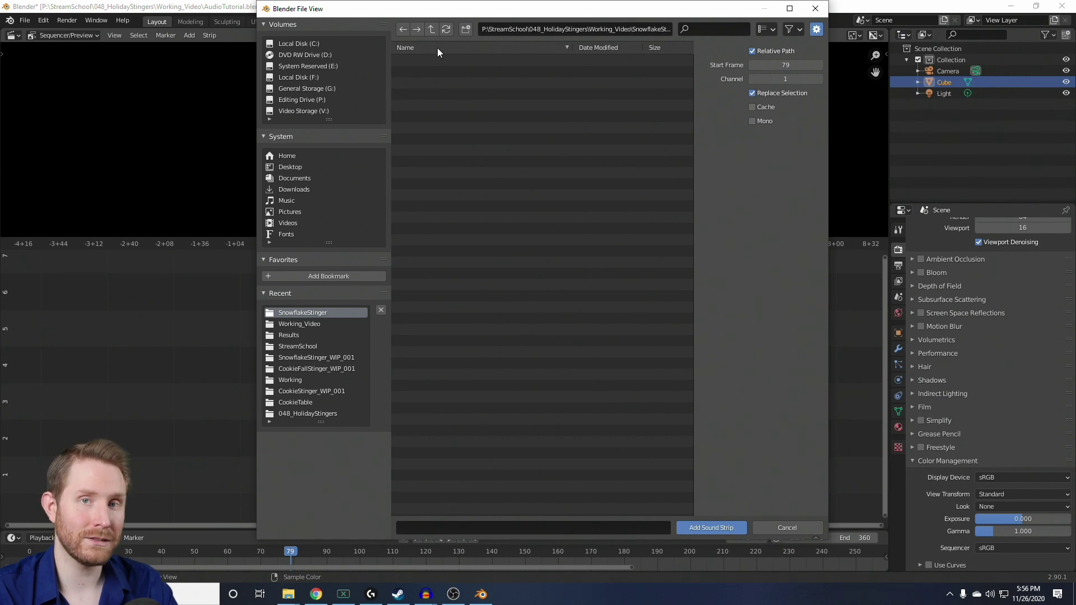
left_click(435, 32)
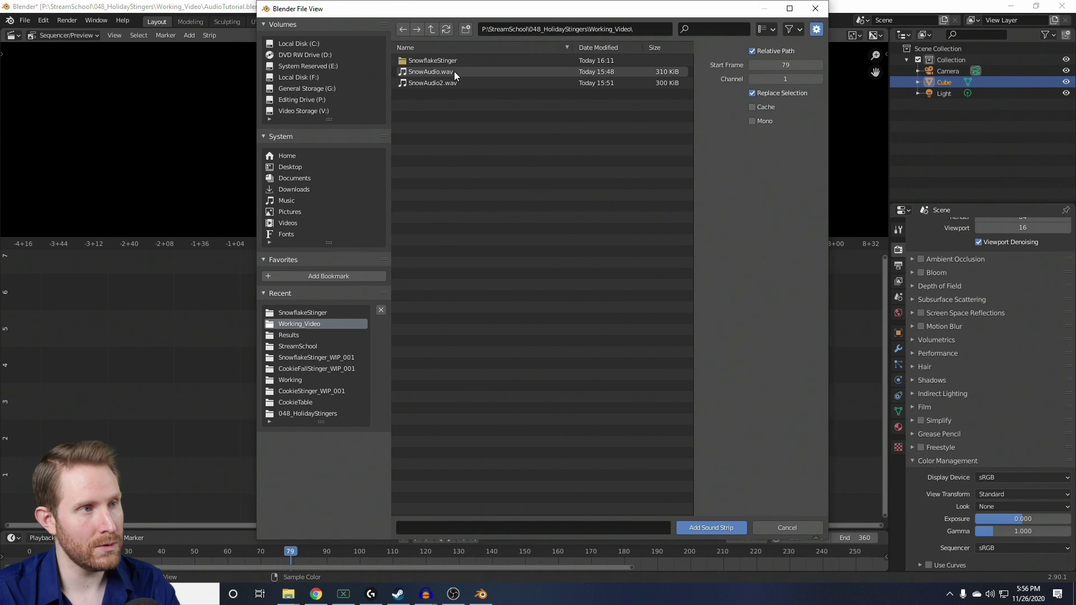
double_click(438, 72)
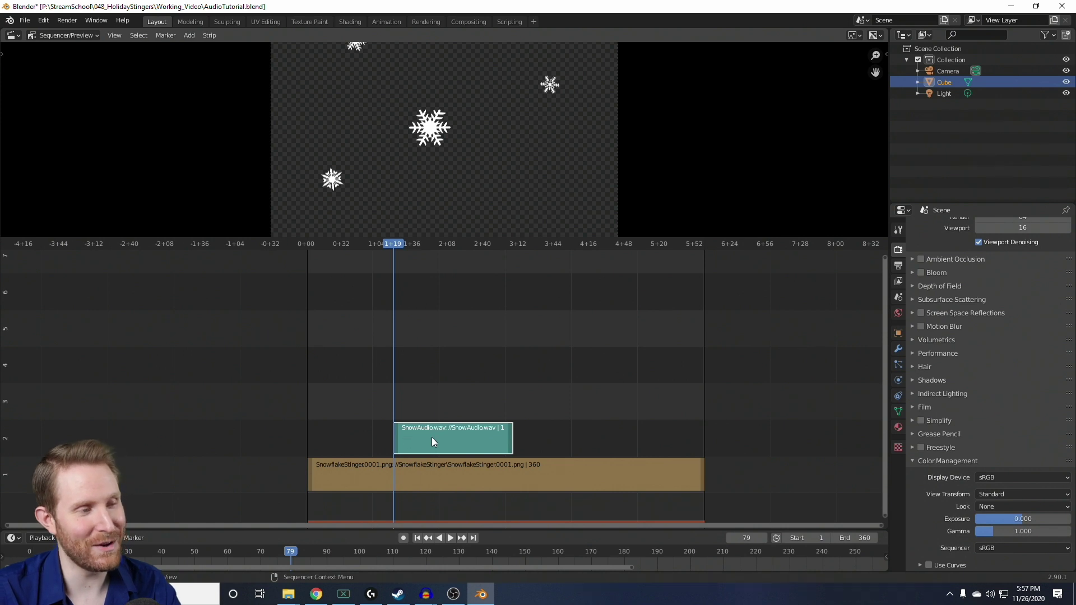
Shift the SnowAudio.wav strip 7 frames earlier, near frame 45, checking its timing with playback.
mouse_move(446, 434)
left_mouse_down()
mouse_move(369, 434)
mouse_move(622, 433)
mouse_move(408, 427)
mouse_move(553, 427)
mouse_move(578, 316)
mouse_move(423, 430)
mouse_move(449, 292)
mouse_move(453, 413)
mouse_move(458, 336)
mouse_move(470, 443)
mouse_move(437, 428)
left_mouse_up()
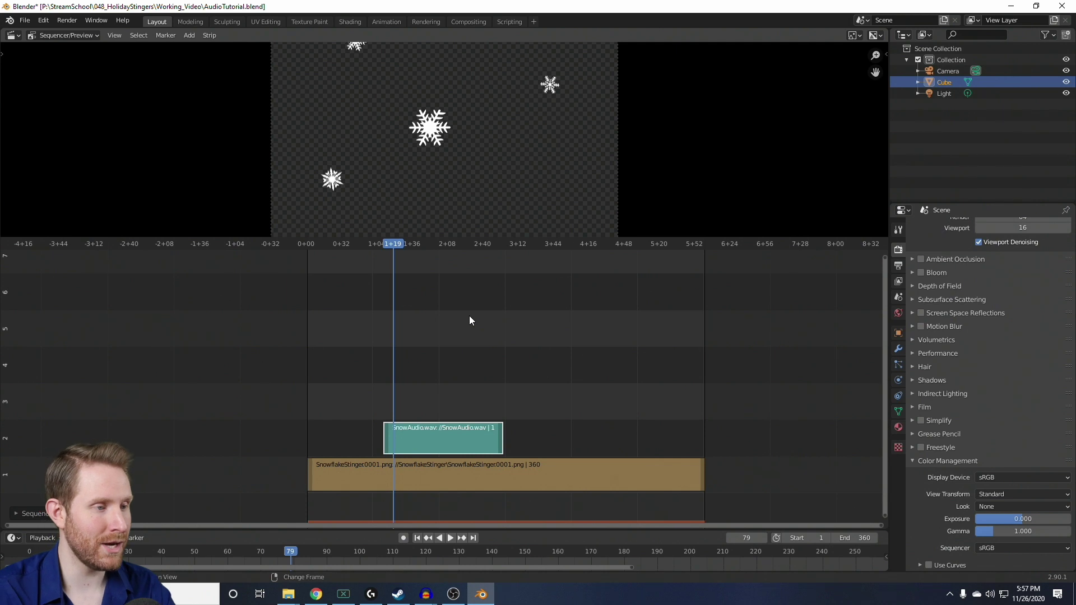
key("shift+Left")
key("space")
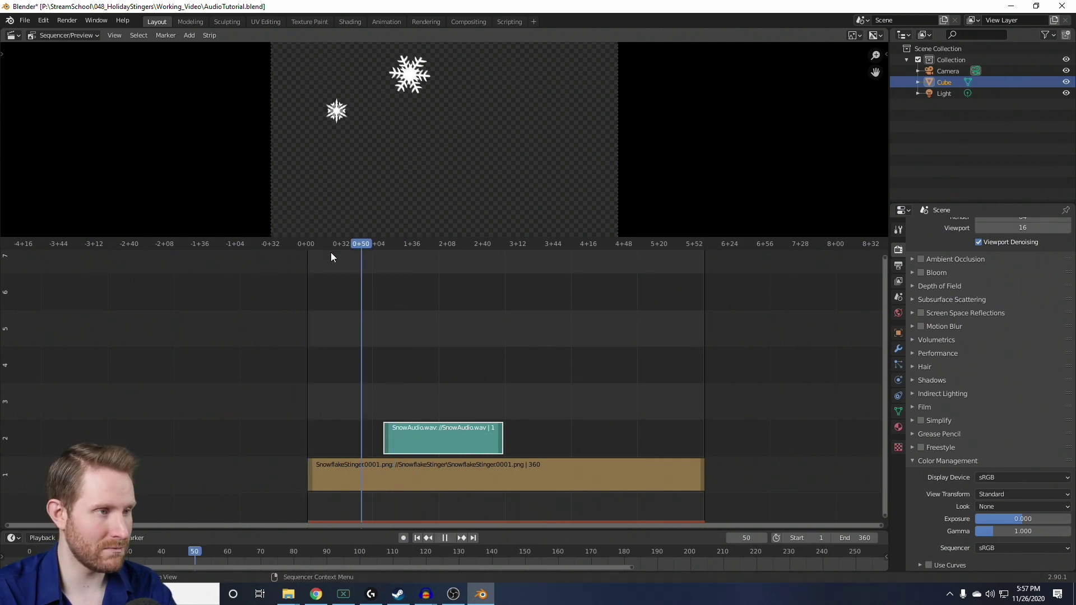
key("Escape")
key("Left")
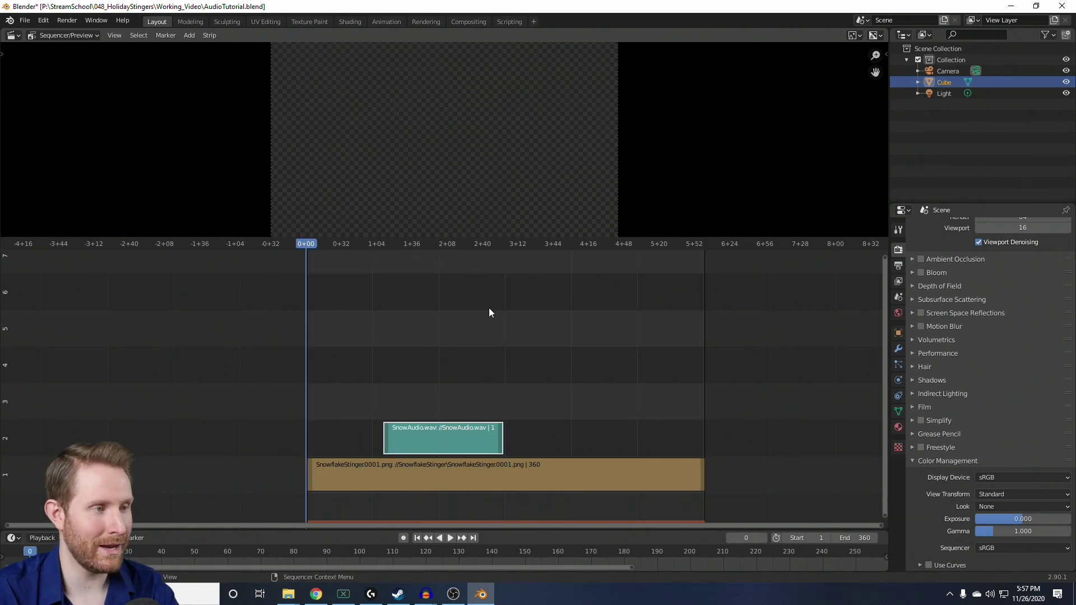
key("space")
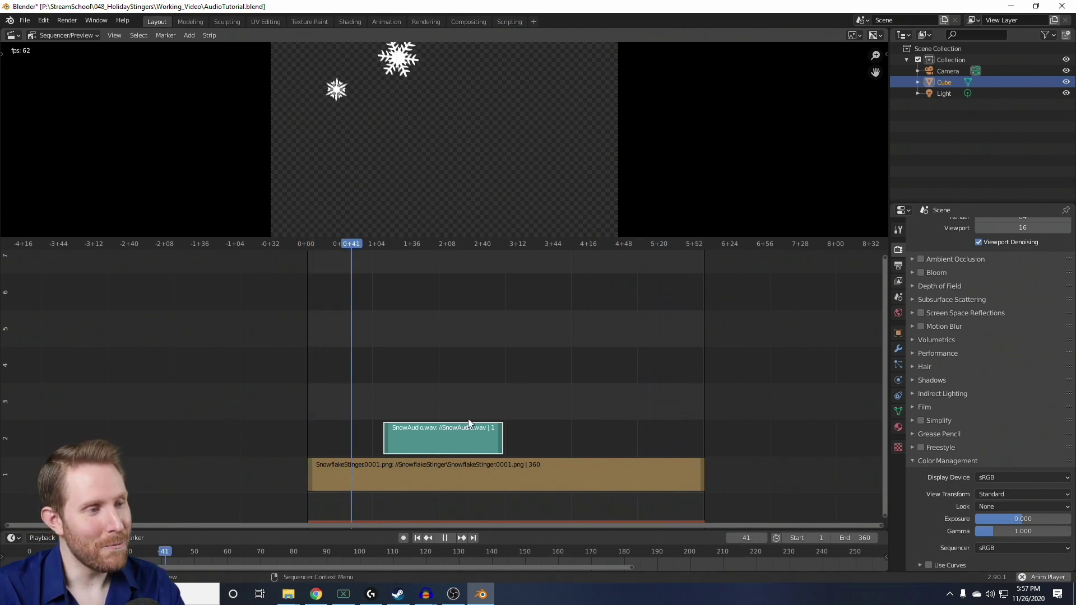
key("space")
mouse_move(426, 427)
left_mouse_down()
mouse_move(412, 288)
mouse_move(418, 418)
left_mouse_up()
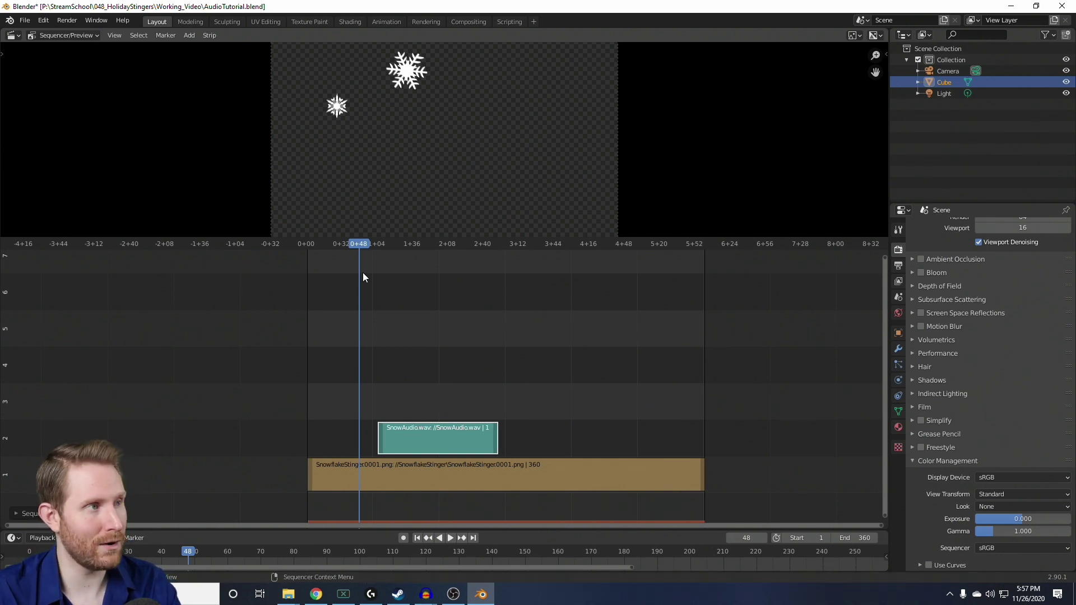
Add SnowAudio2.wav and place it on channel 2 to the right of SnowAudio.wav.
left_click(188, 35)
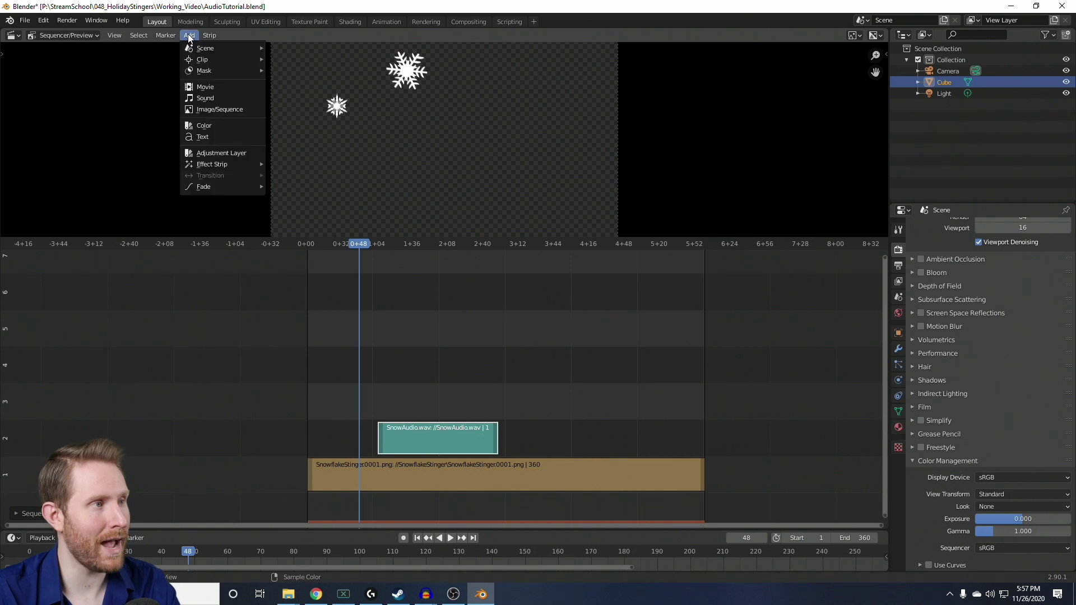
left_click(211, 98)
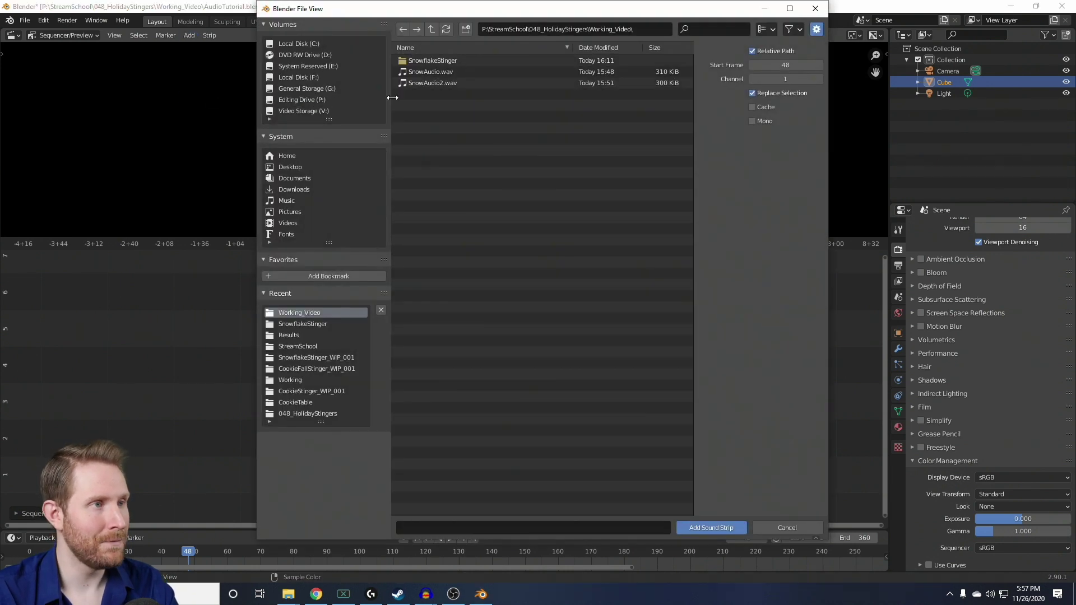
double_click(448, 81)
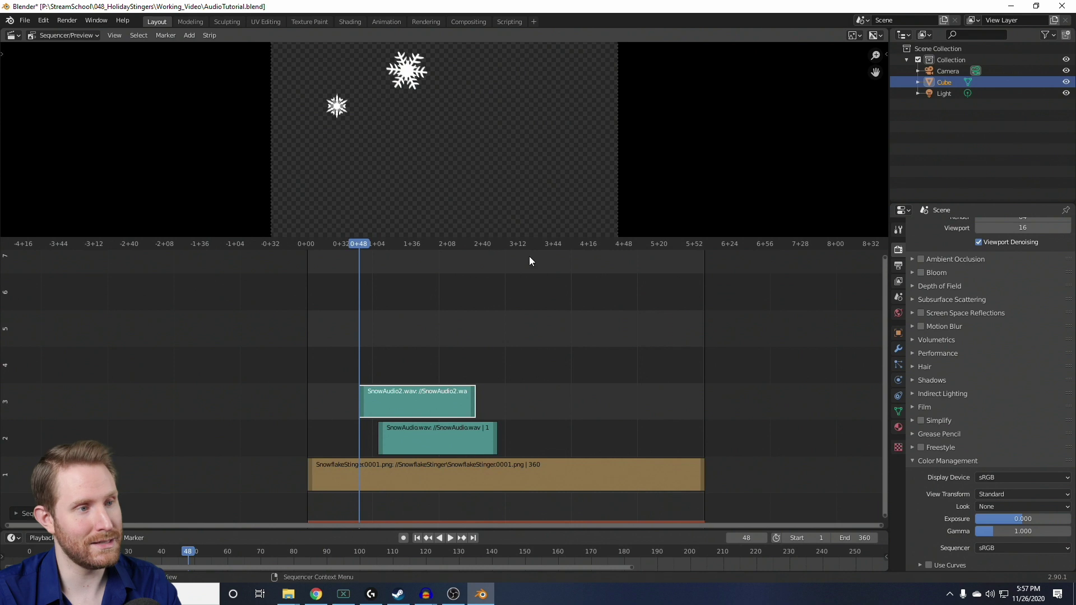
left_click_drag(423, 413, 590, 440)
Nudge SnowAudio.wav slightly earlier and play the stinger from the start with both snow sounds.
left_click_drag(471, 439, 461, 437)
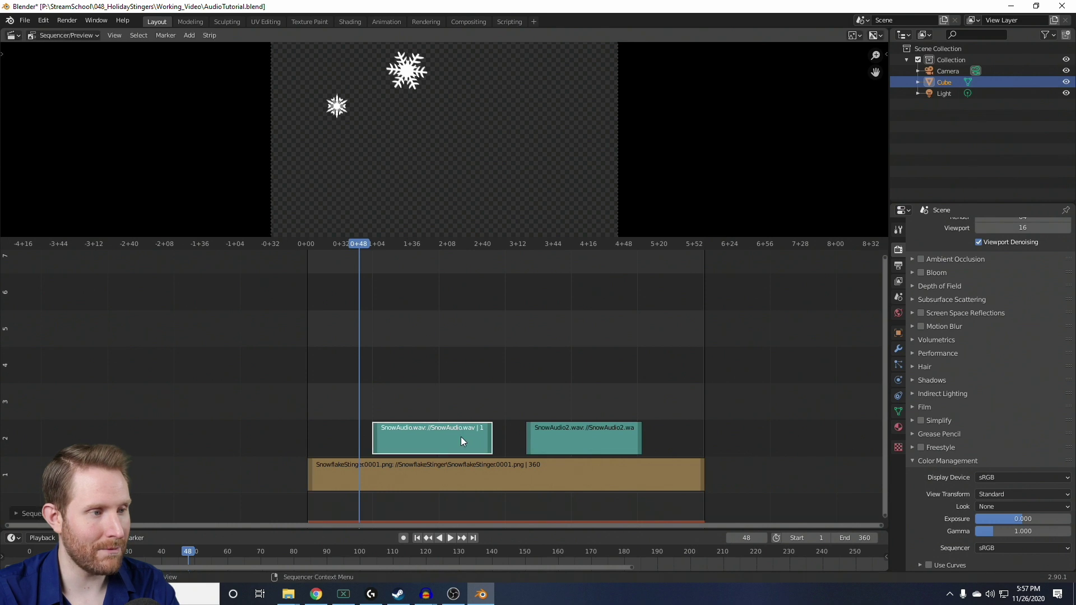
key("shift+Left")
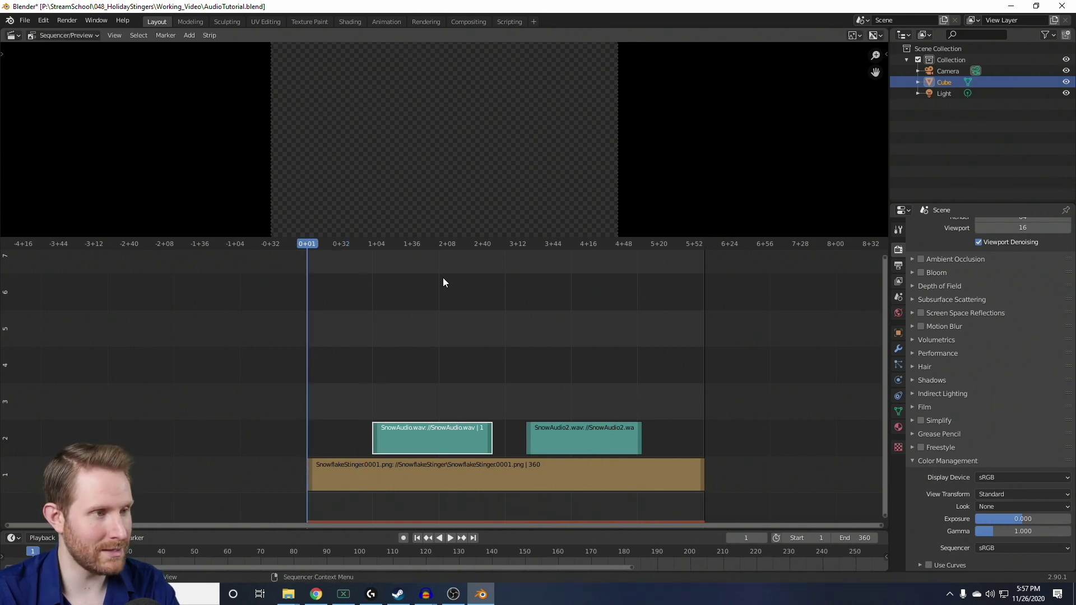
key("space")
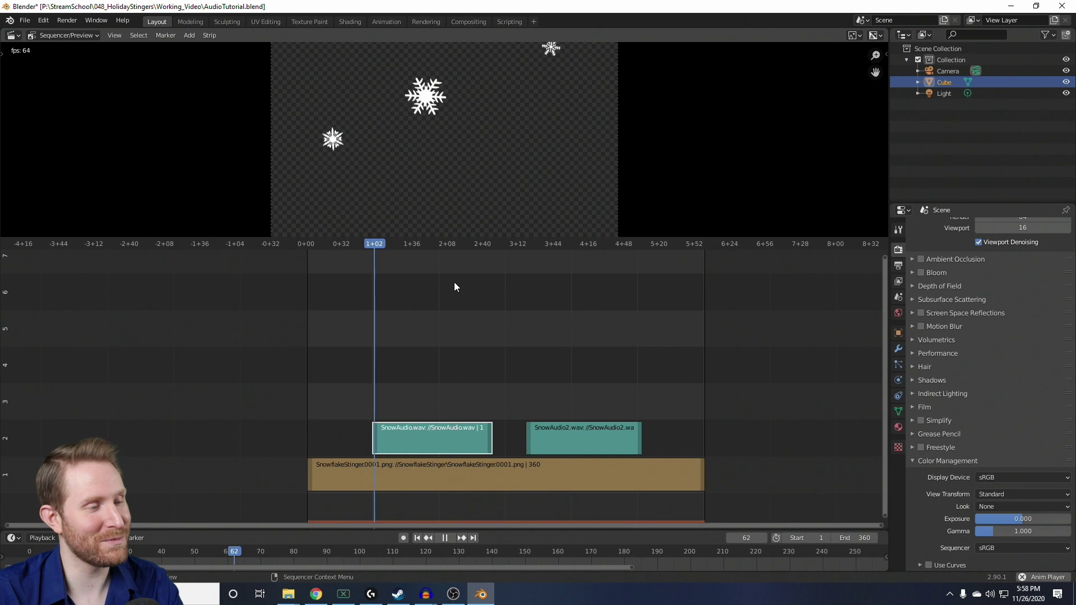
key("space")
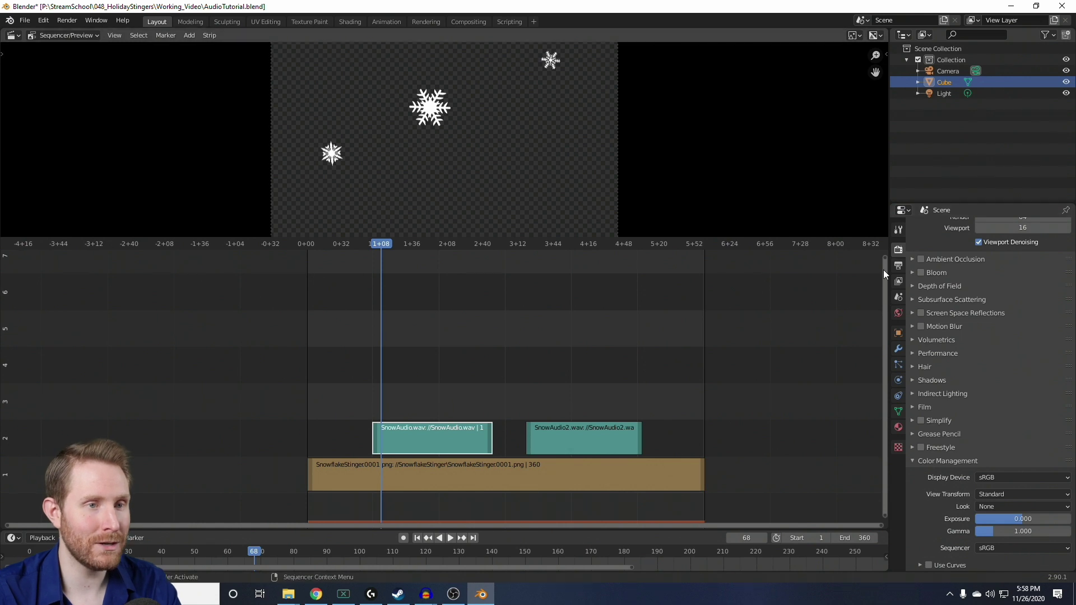
Set the output File Format to FFmpeg video with a WebM container and WEBM / VP9 codec.
left_click(897, 264)
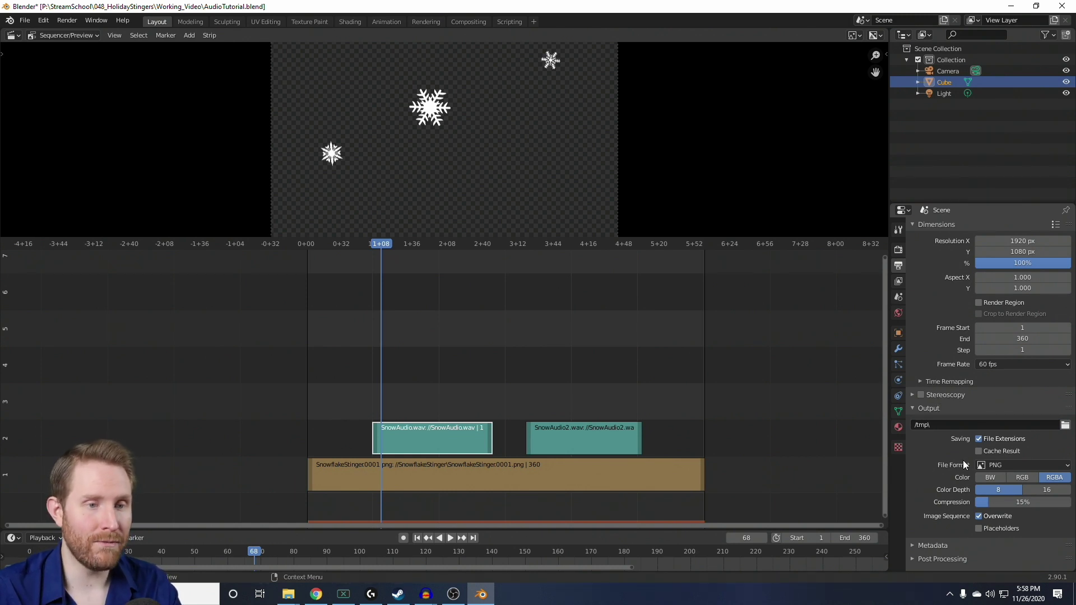
left_click(1003, 465)
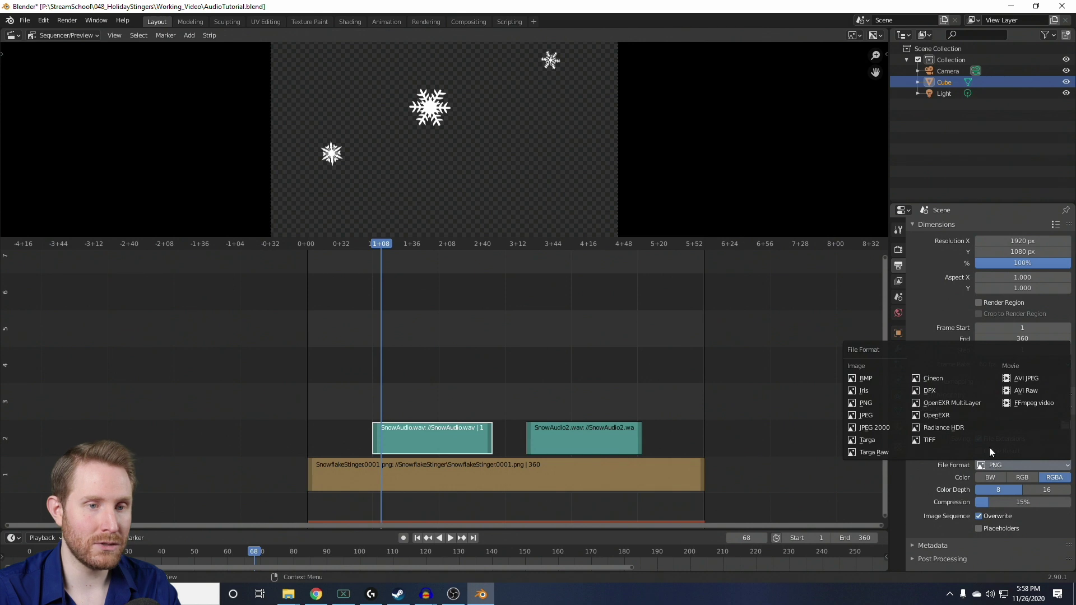
left_click(1021, 401)
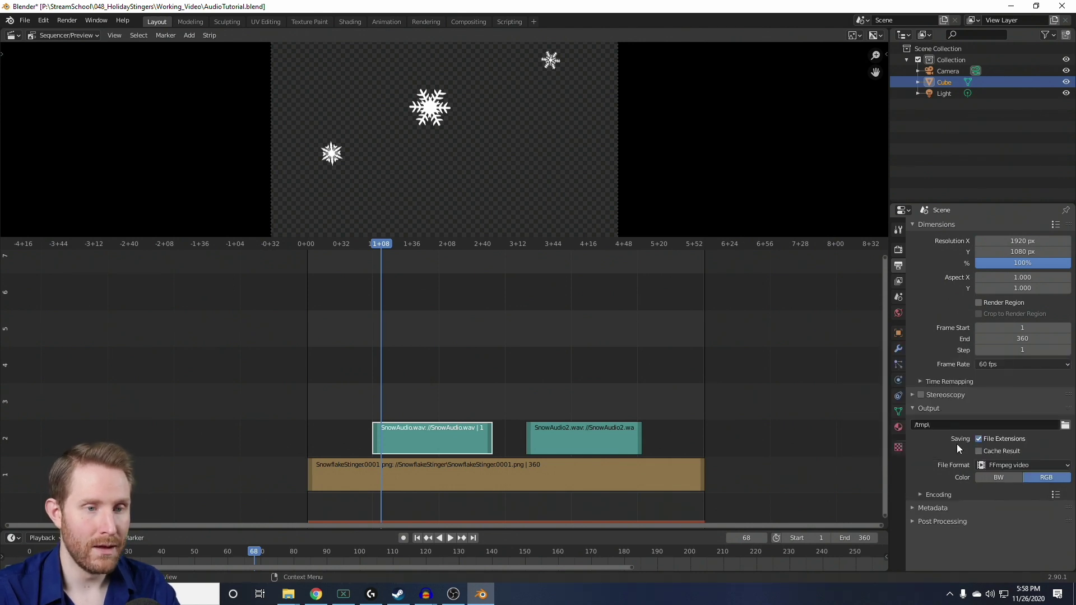
left_click(919, 494)
scroll(922, 473, "down", 5)
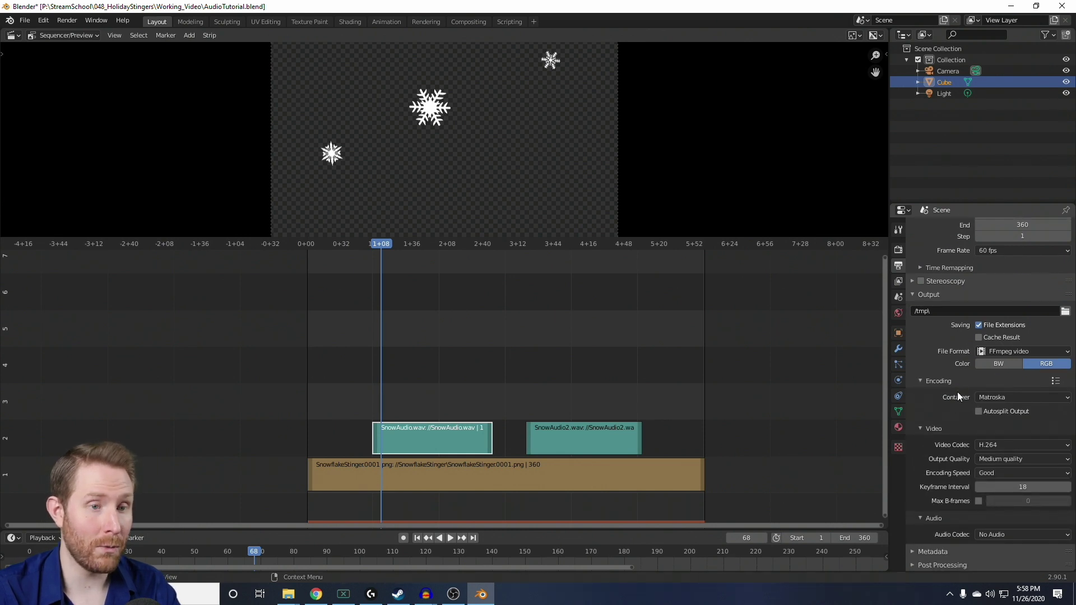
left_click(989, 397)
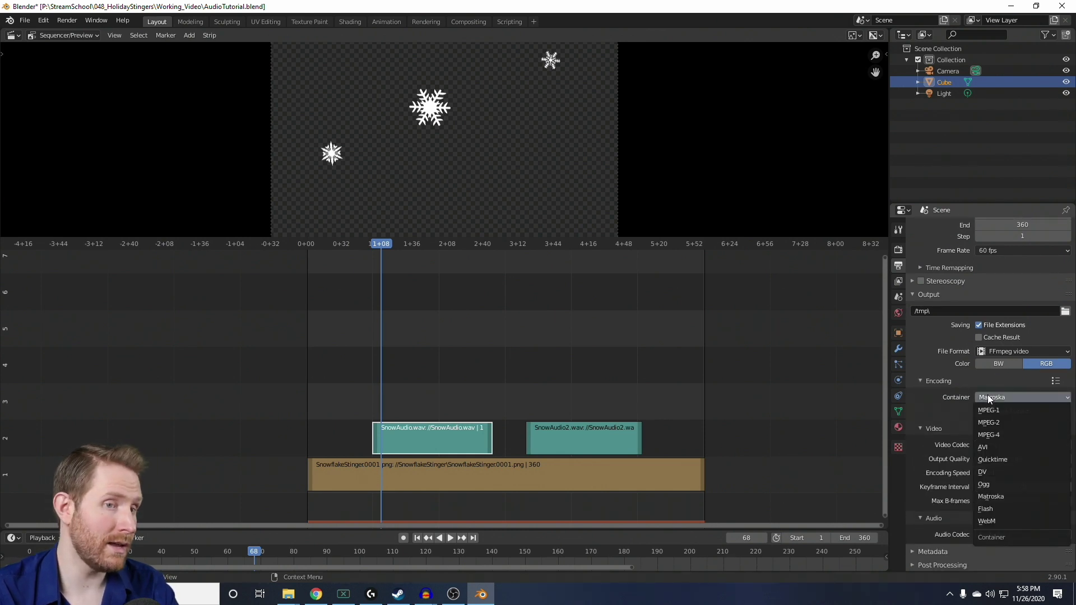
left_click(997, 521)
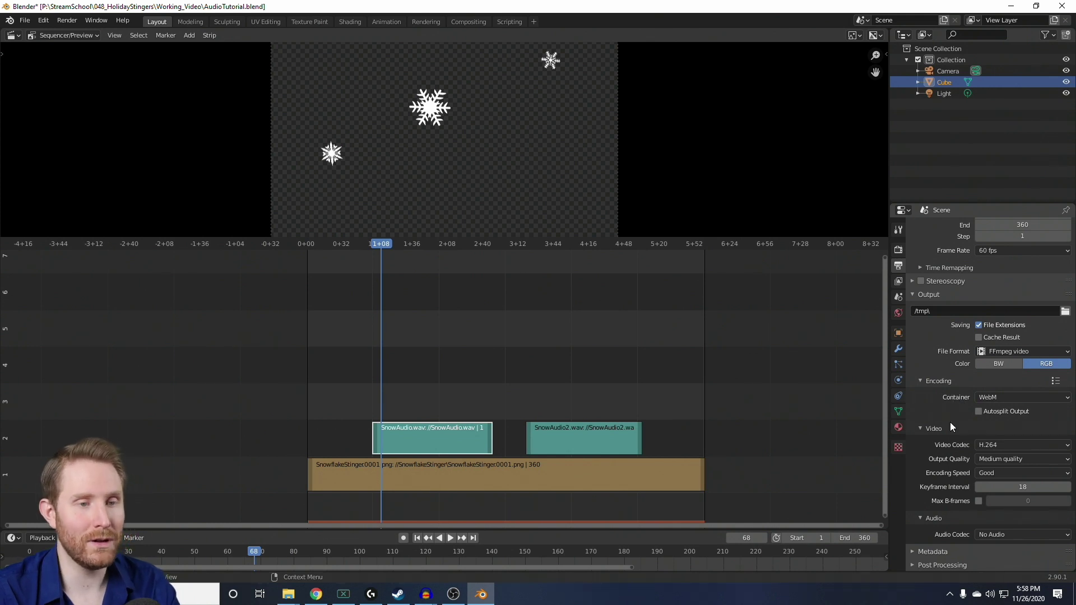
left_click(994, 445)
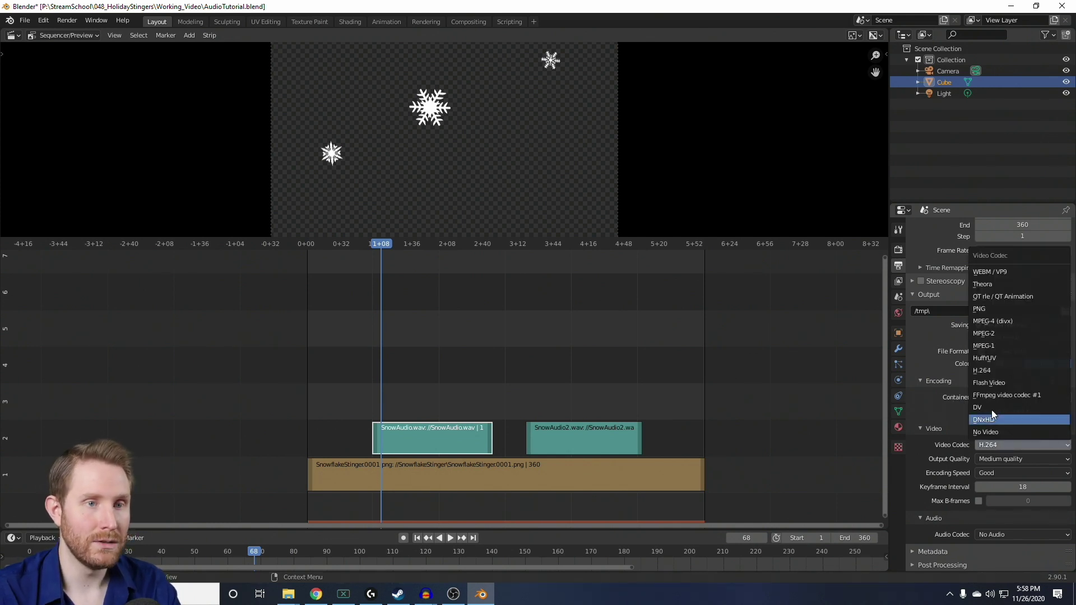
left_click(1004, 271)
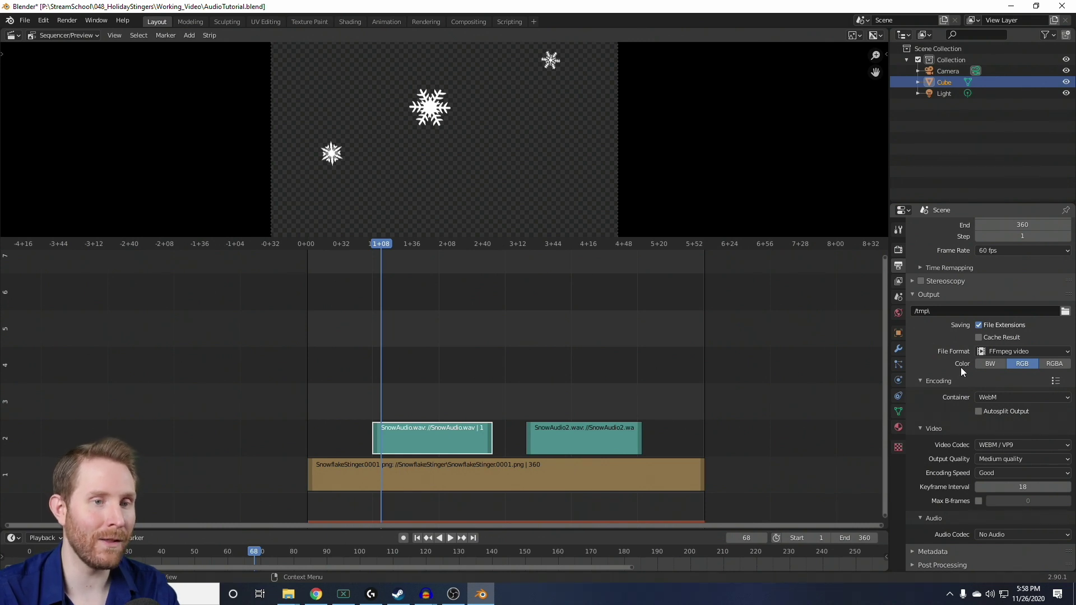
Switch the output Color to RGBA and the Audio Codec to Vorbis.
left_click(1044, 366)
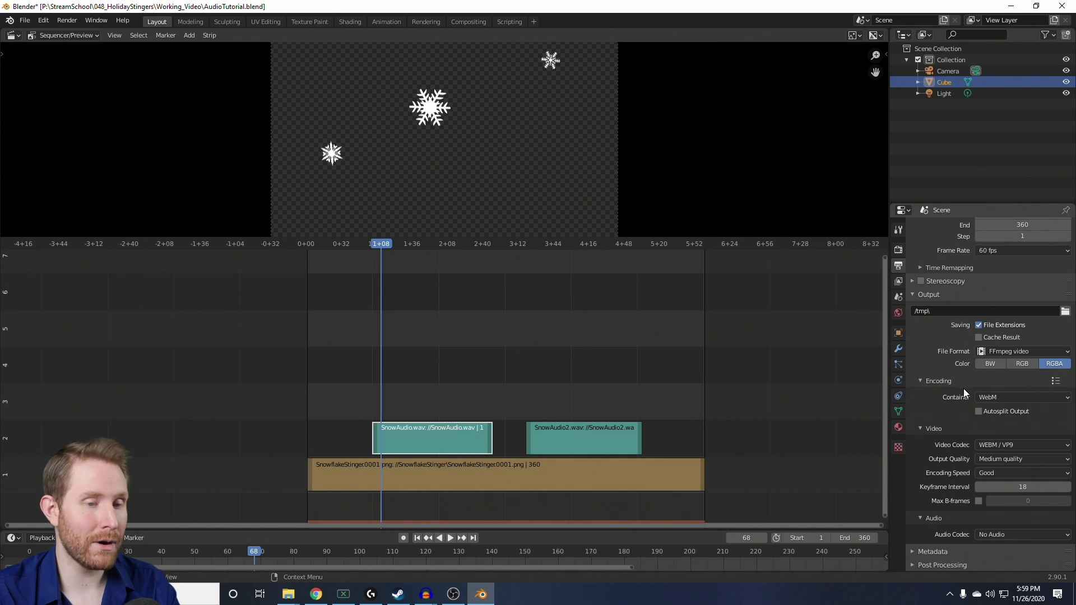
left_click(1017, 532)
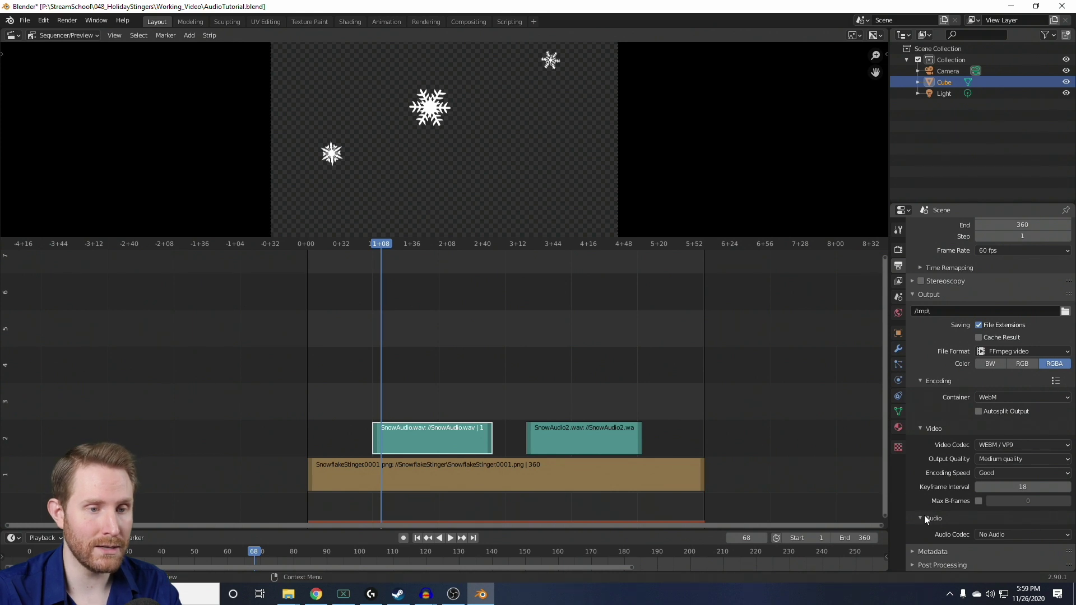
left_click(993, 533)
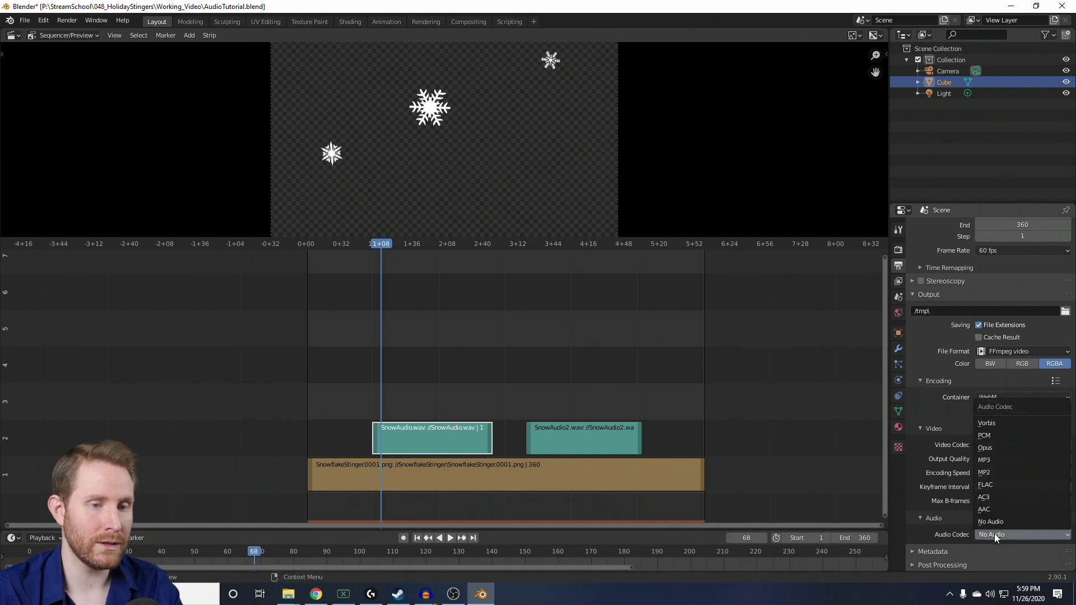
left_click(1000, 424)
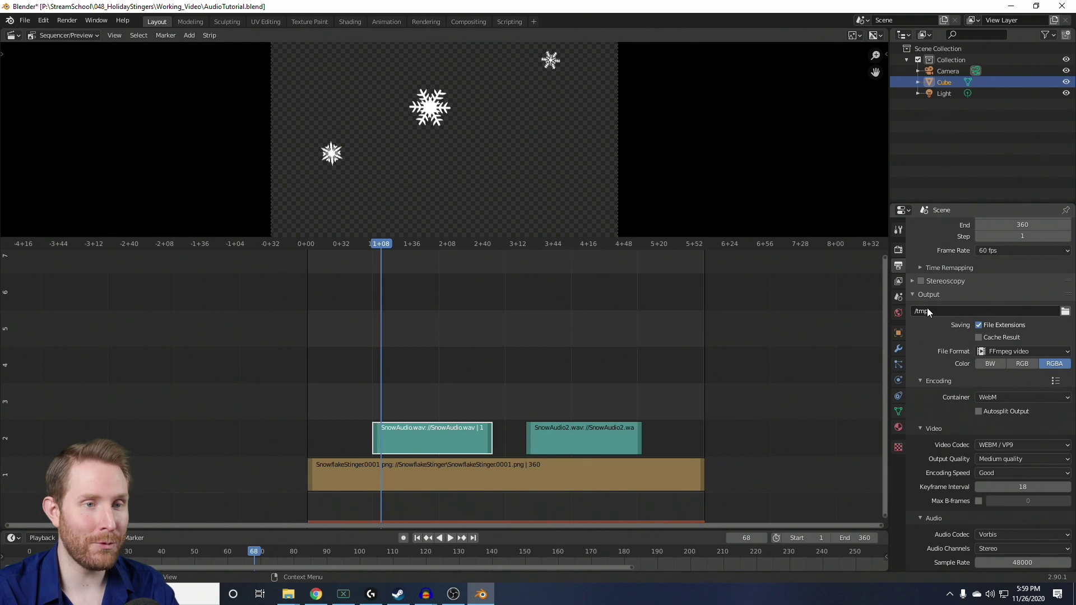
left_click(1064, 312)
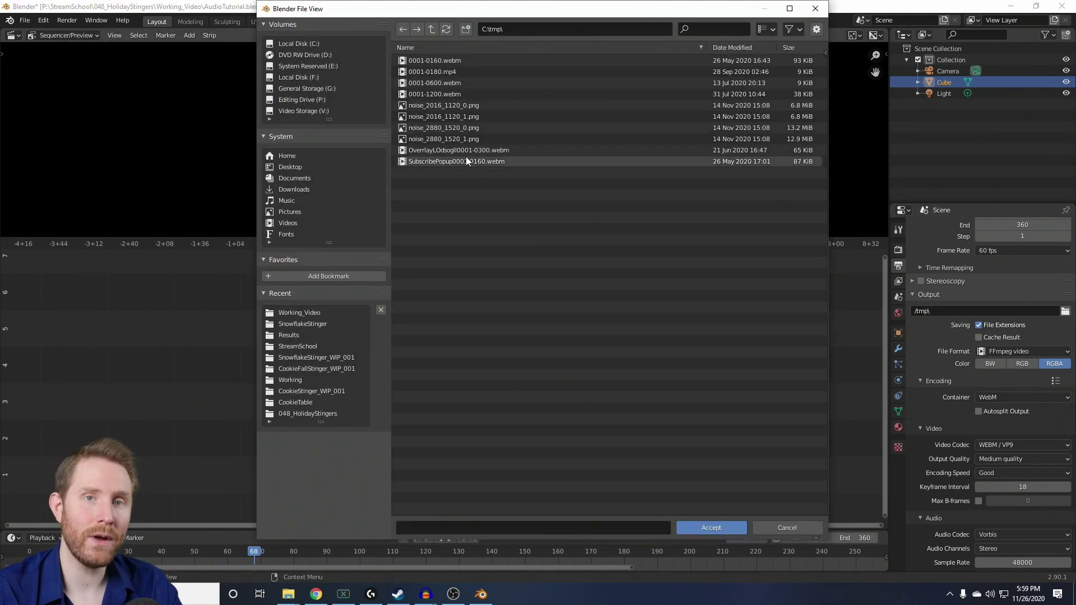
Set the output path to SnowAudioStinger in P:\StreamSchool\048_HolidayStingers\Working_Video.
left_click(308, 99)
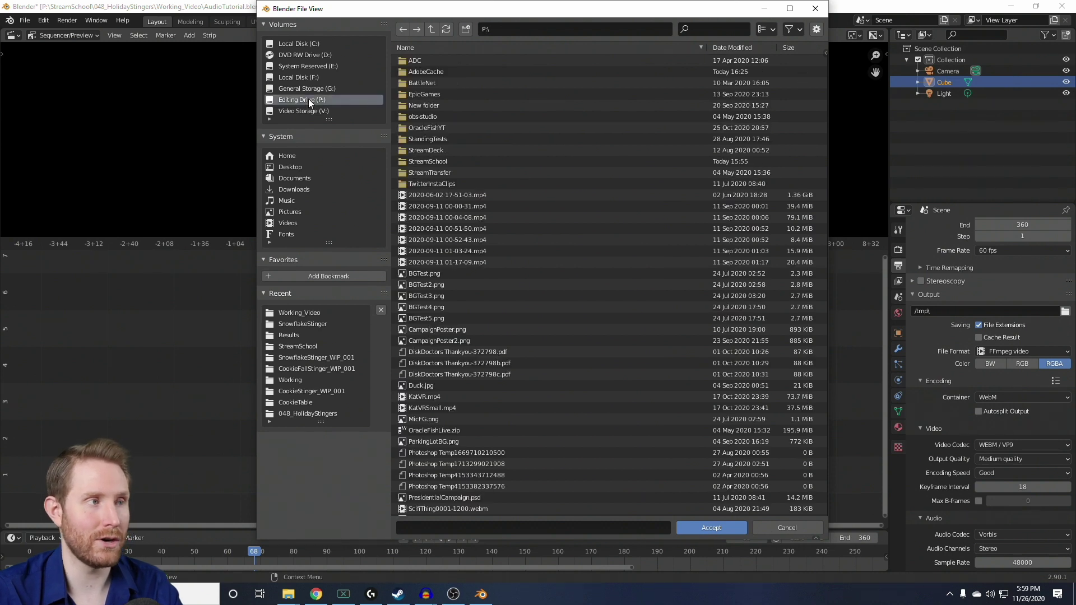
double_click(428, 161)
double_click(458, 216)
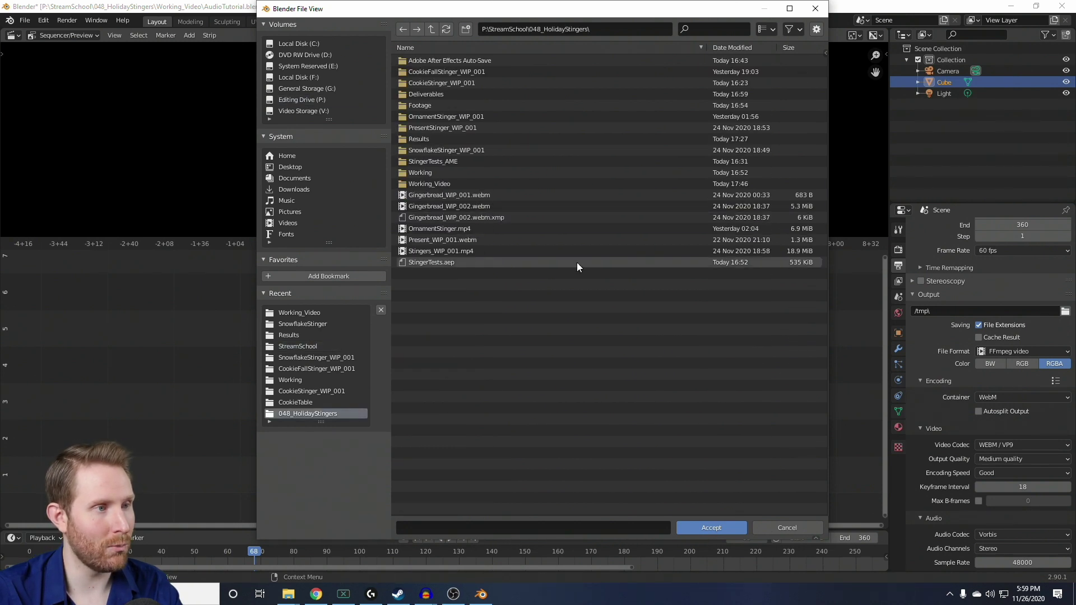
double_click(442, 182)
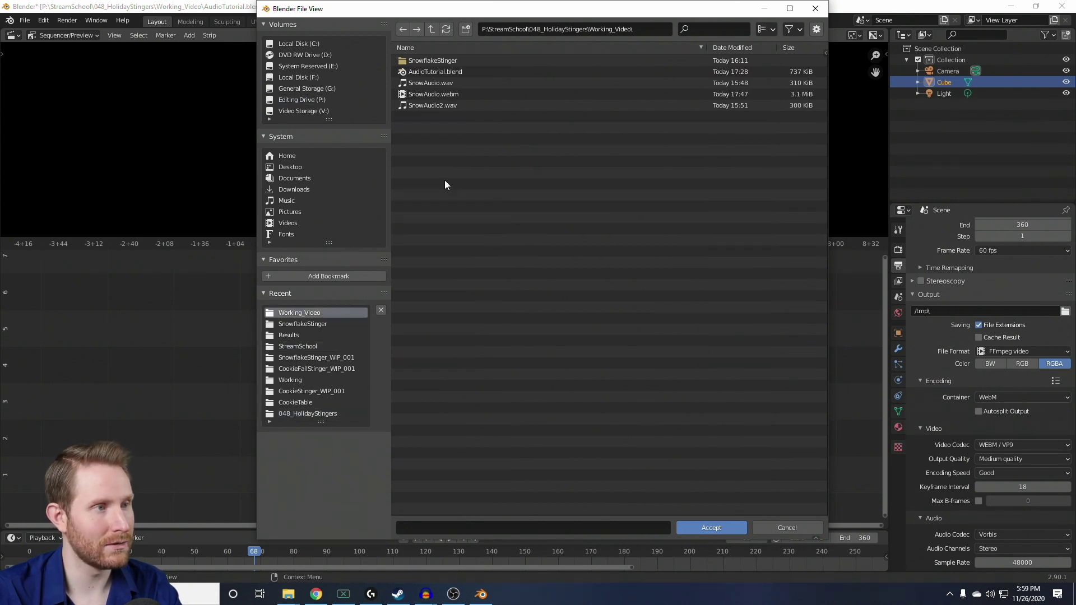
left_click(491, 528)
type("SnowAudi")
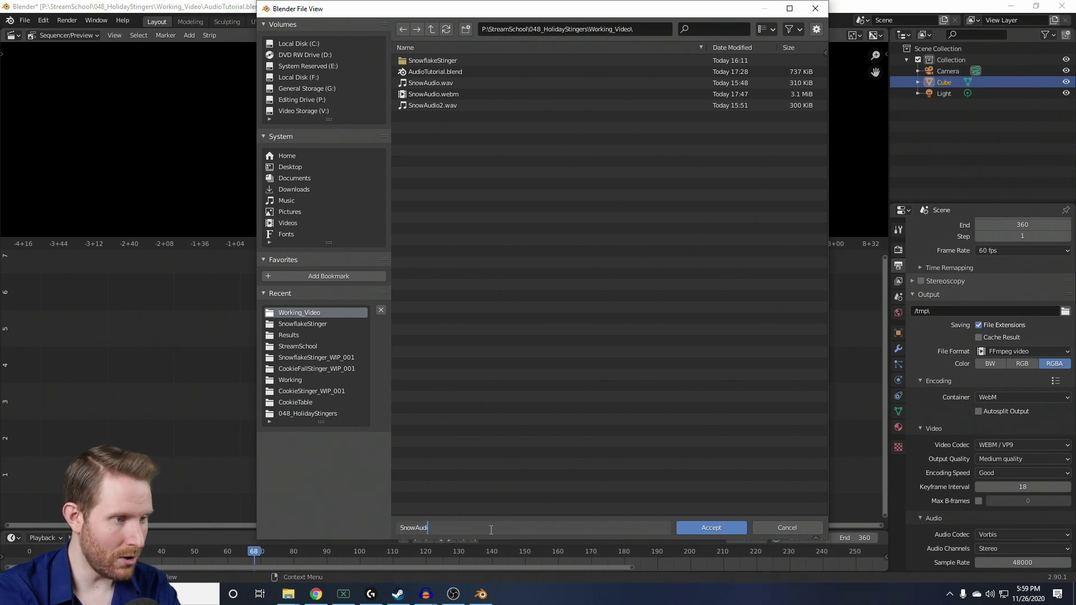
type("oStinger")
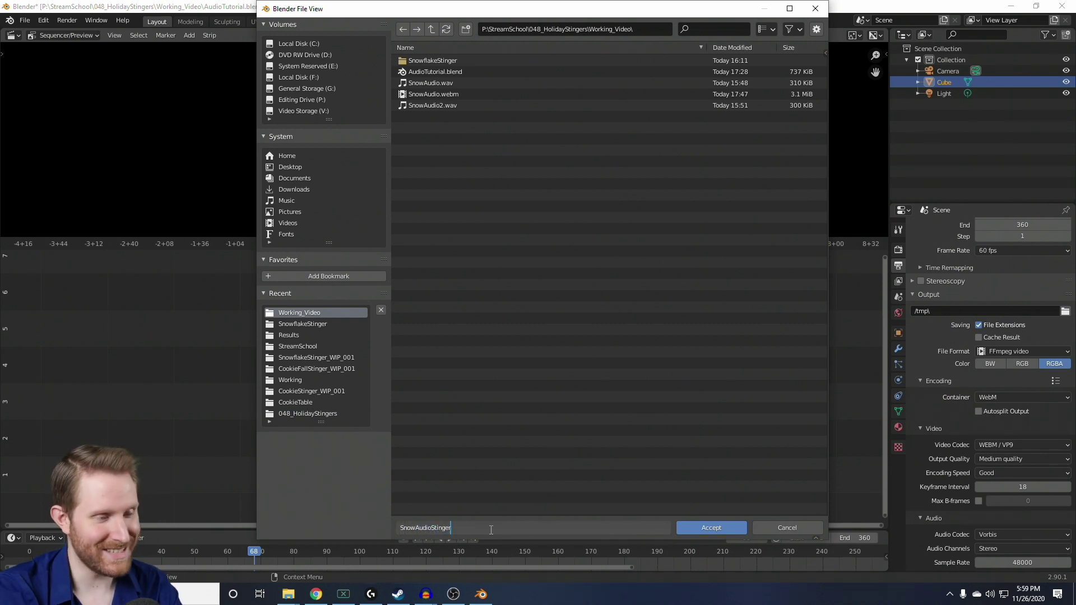
left_click(688, 527)
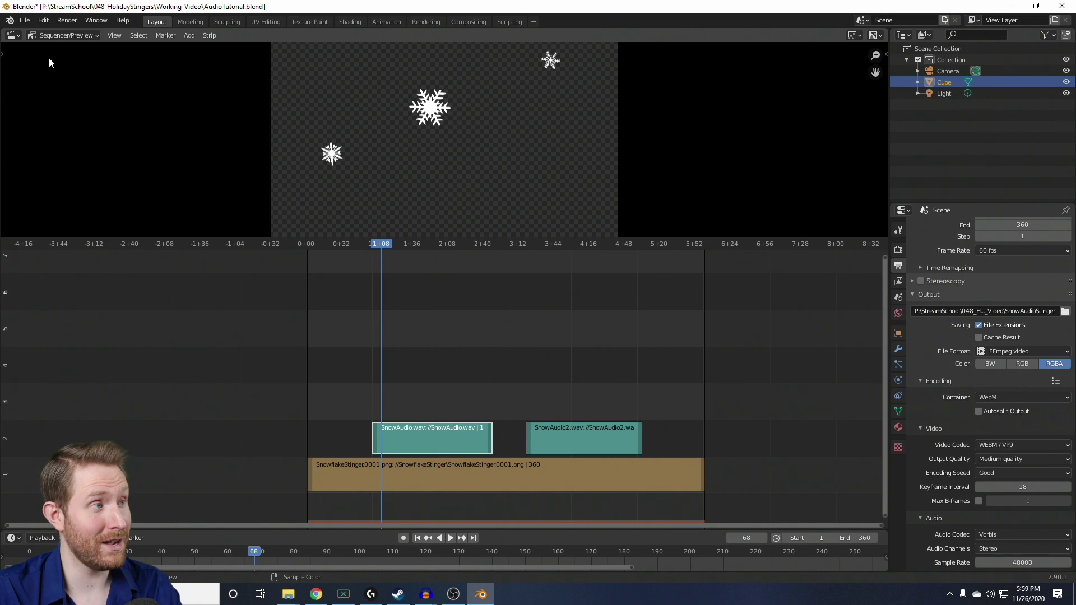
left_click(67, 21)
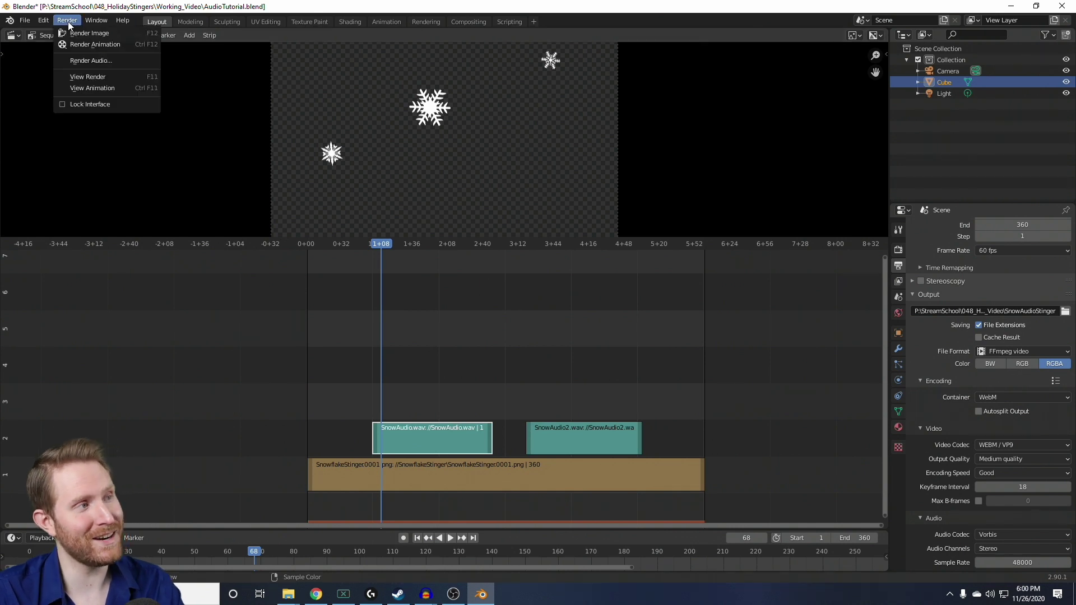
Render the stinger animation and maximize the Blender Render window to watch the snowflakes.
left_click(105, 45)
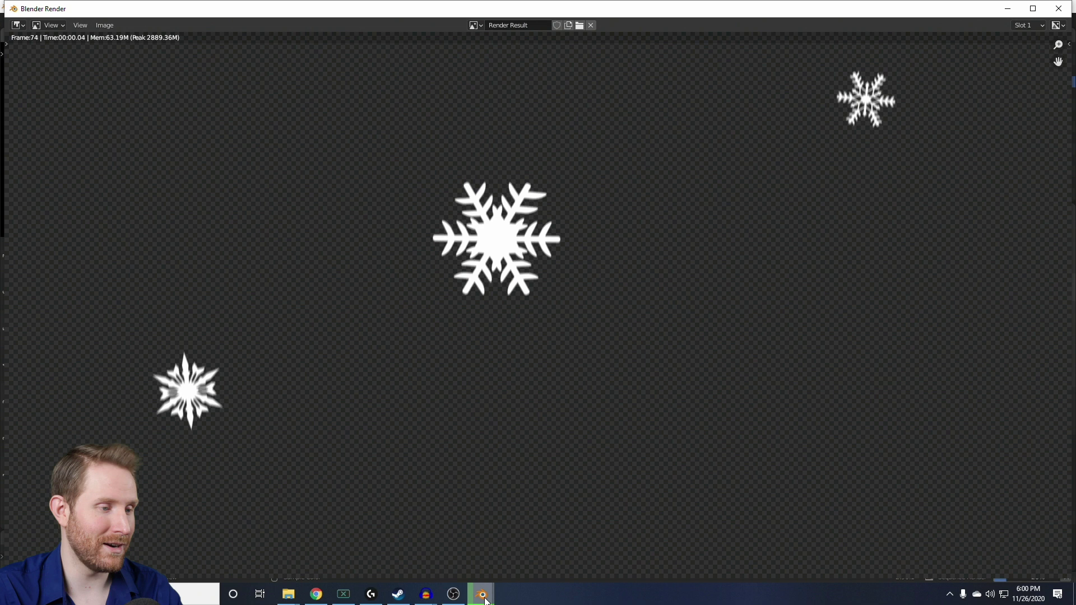
mouse_move(481, 599)
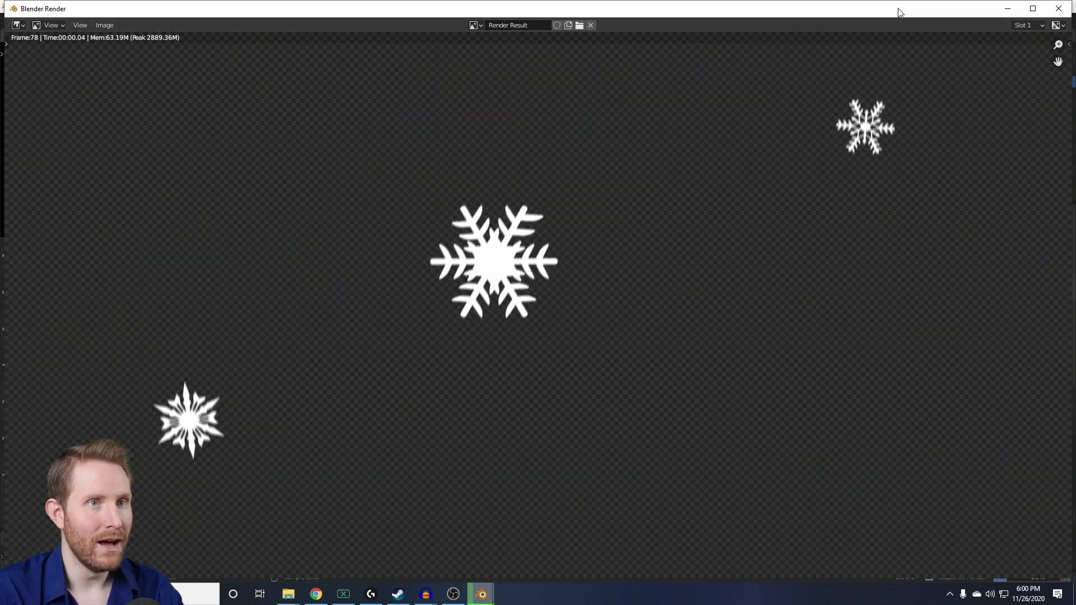
left_click_drag(897, 11, 499, 66)
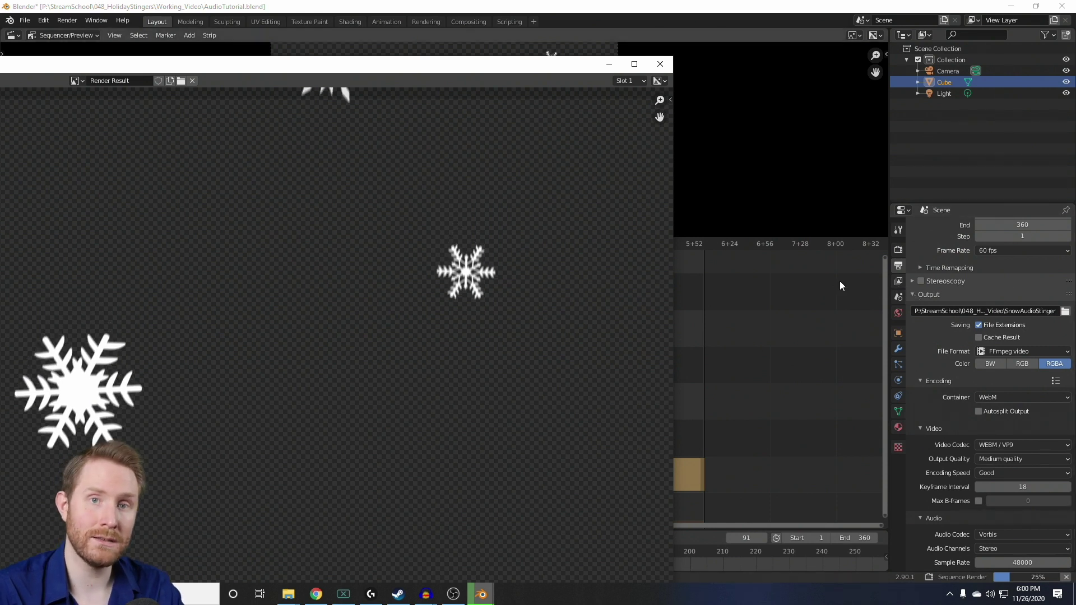
double_click(309, 72)
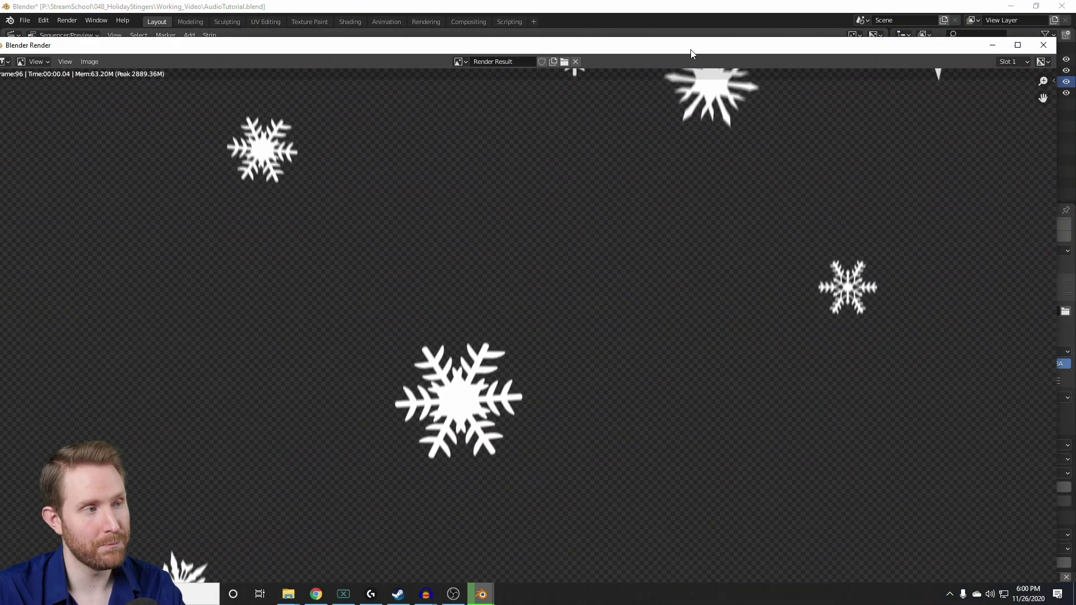